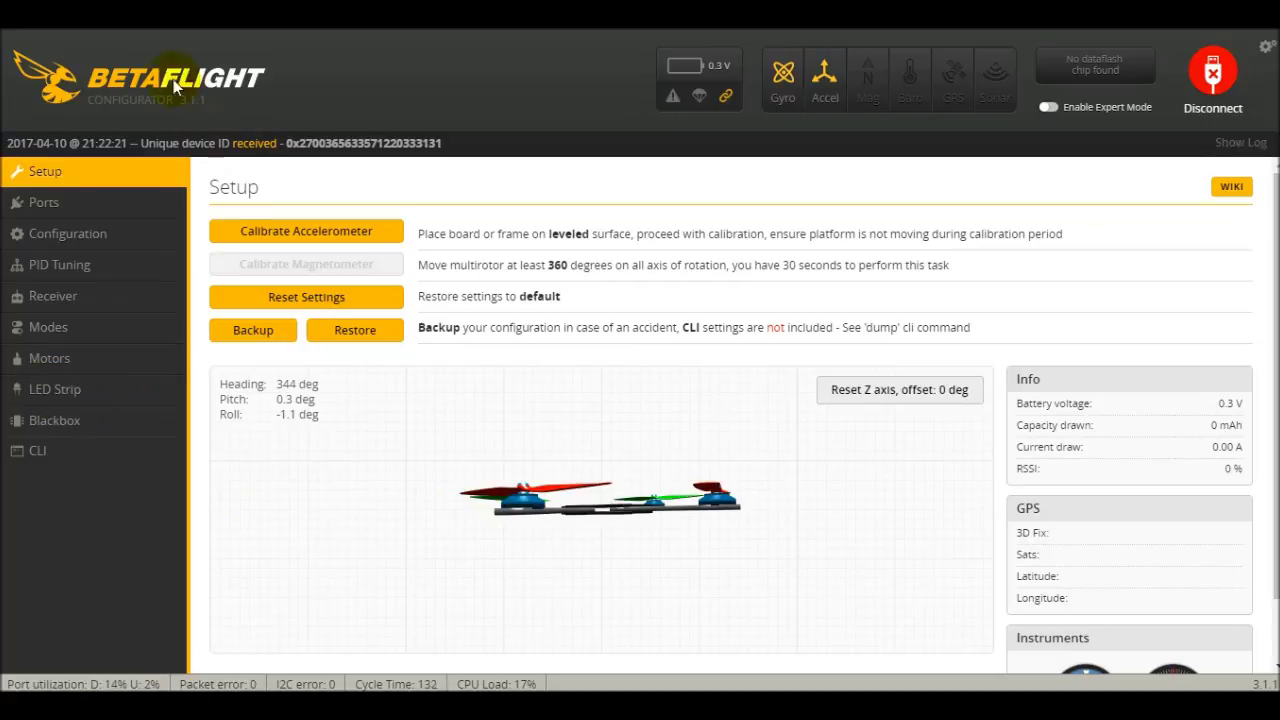
Open the LED Strip settings, clear the four LEDs from the grid and set the LED function to None
left_click(144, 400)
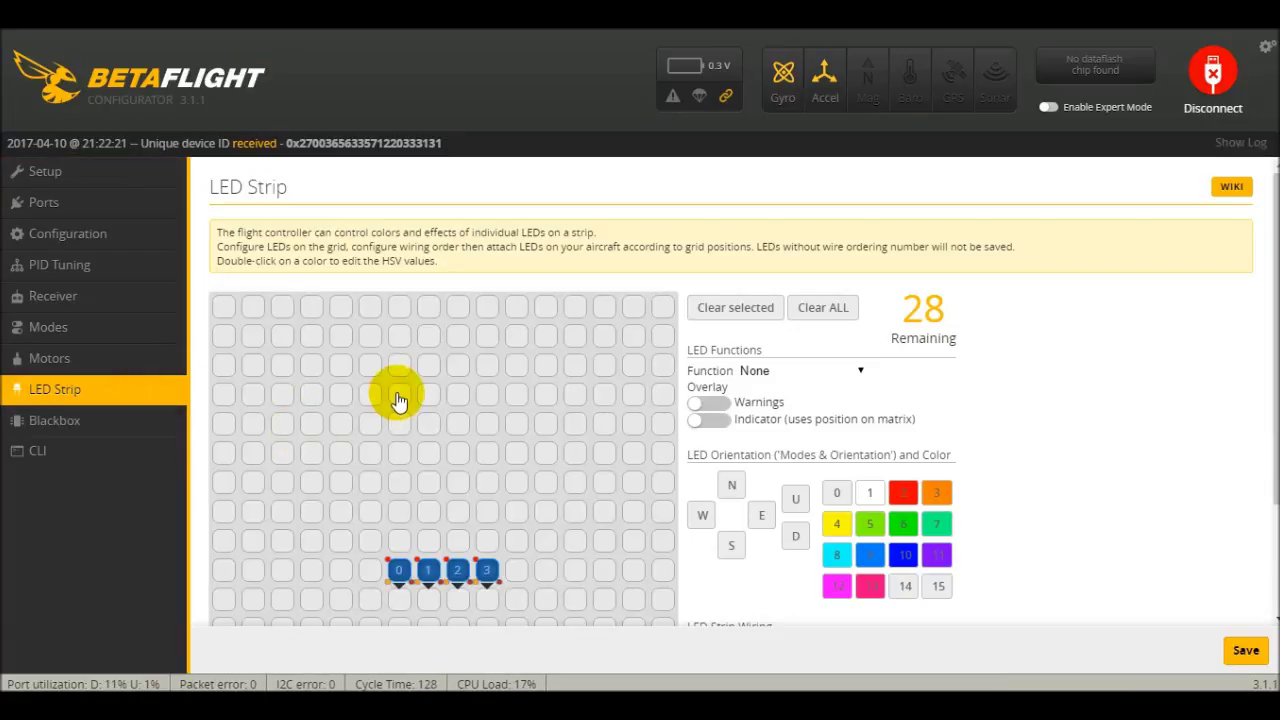
scroll(400, 410, "down", 3)
left_click_drag(399, 418, 484, 430)
scroll(790, 320, "up", 2)
left_click(843, 248)
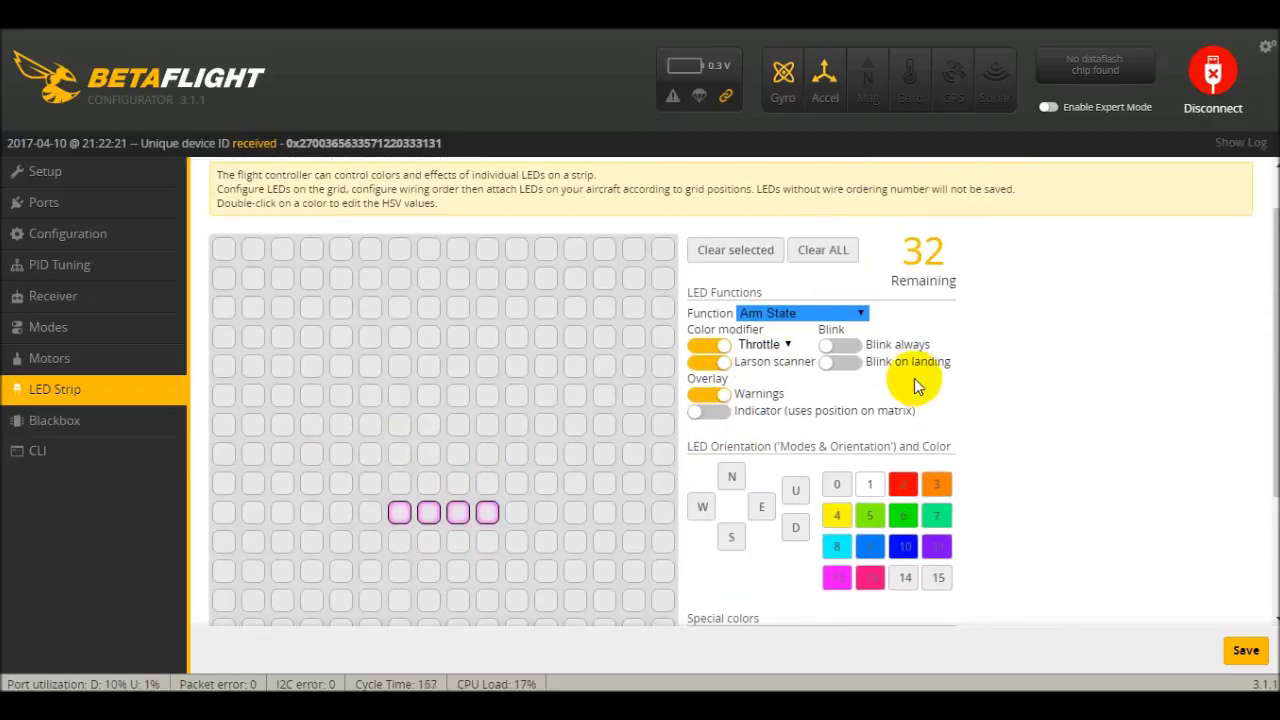
left_click(806, 318)
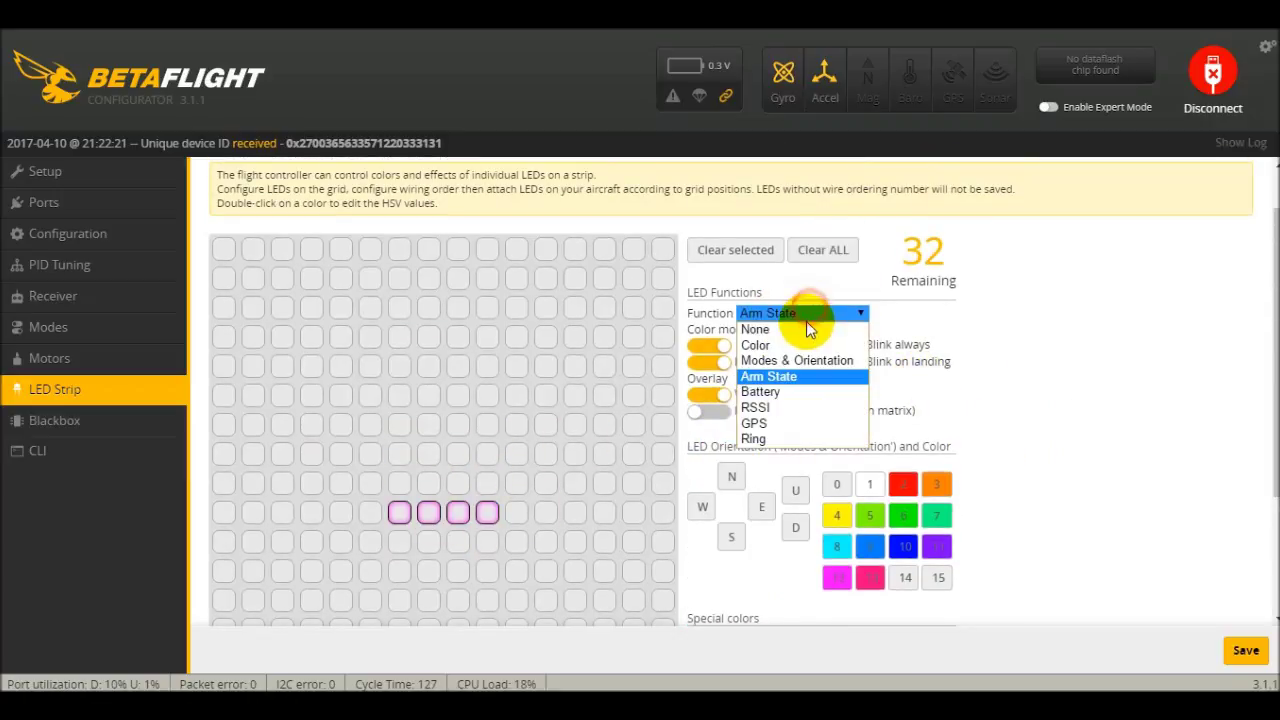
left_click(755, 331)
Assign wire order numbers 0 to 3 to four adjacent cells in one row of the LED grid
scroll(440, 575, "down", 2)
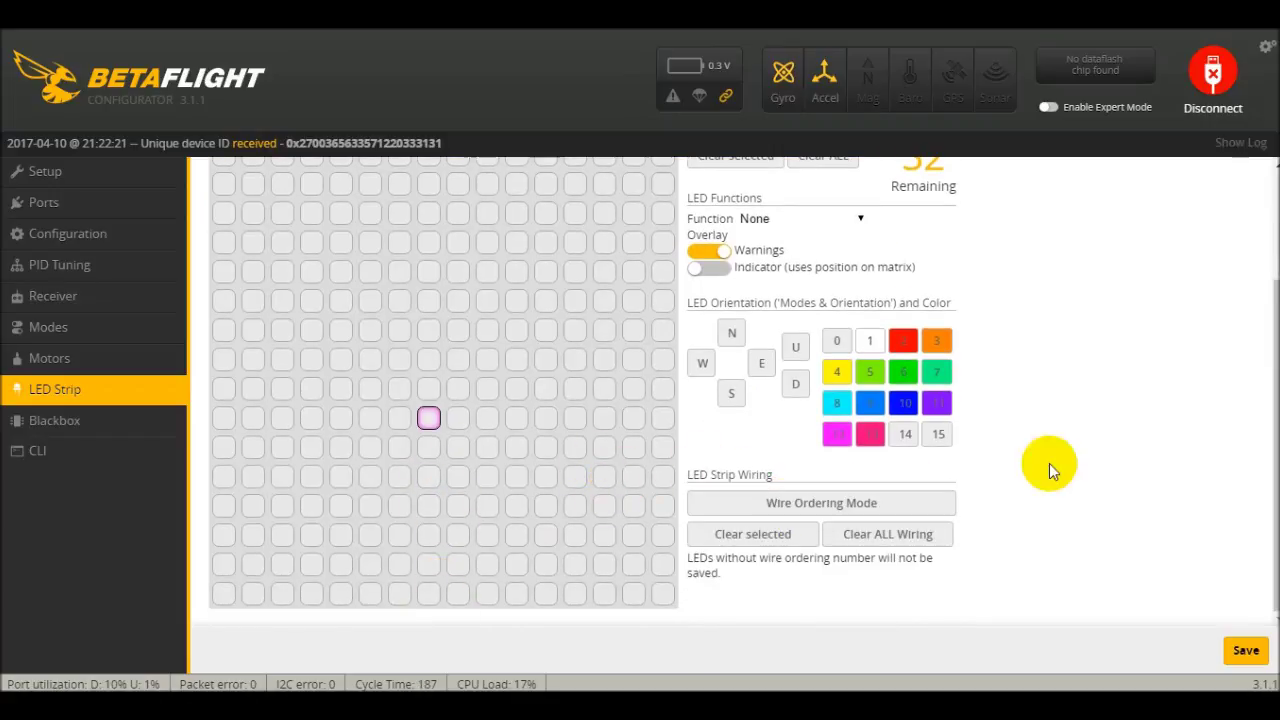
scroll(1270, 375, "up", 1)
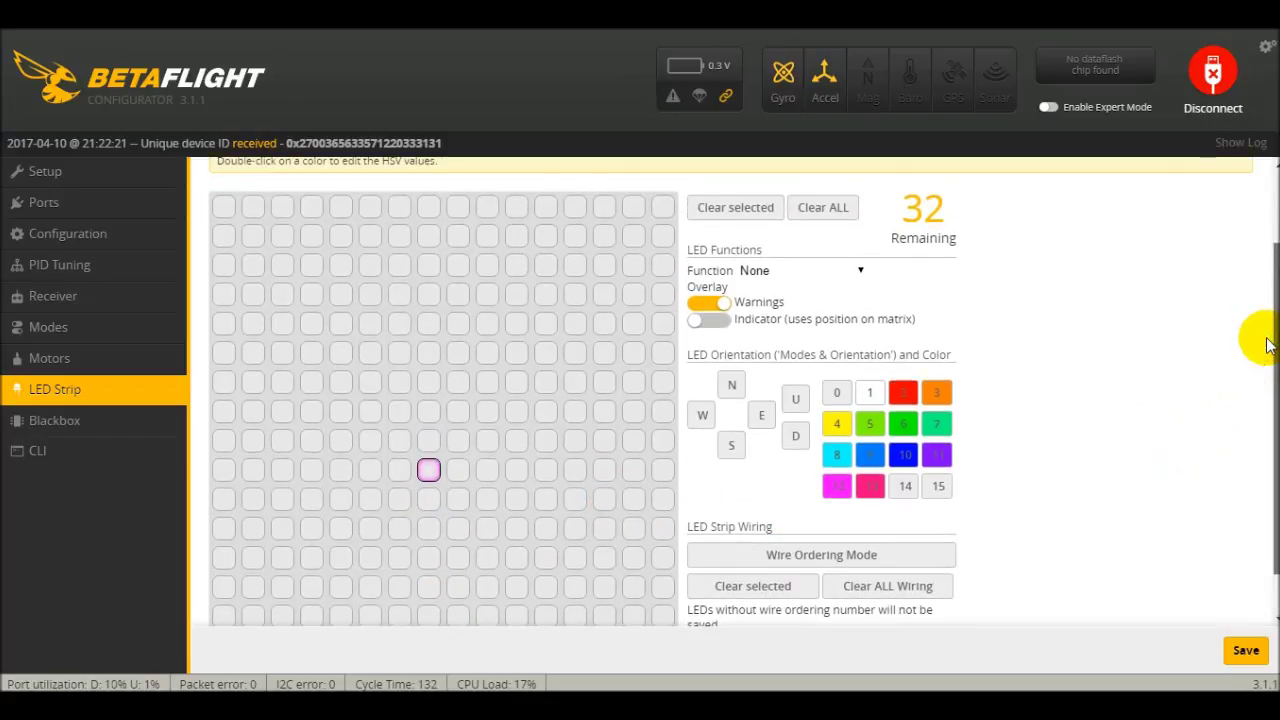
scroll(1270, 366, "down", 1)
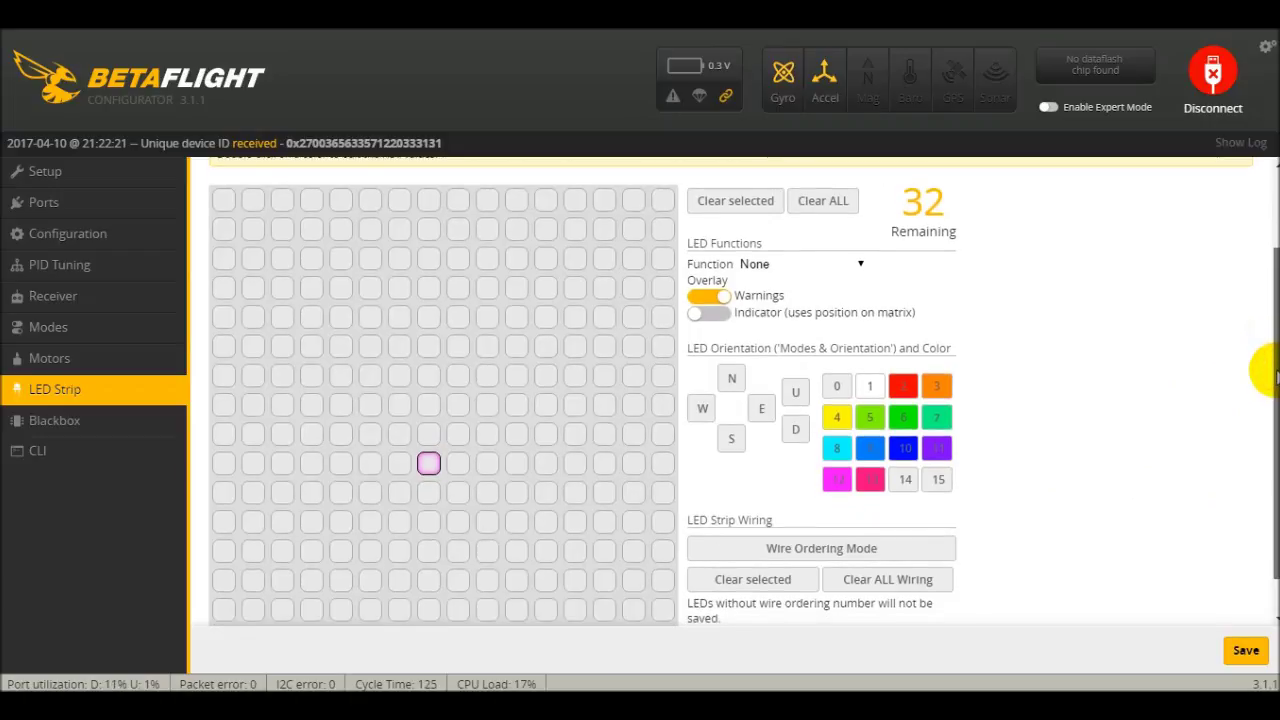
scroll(1272, 320, "down", 2)
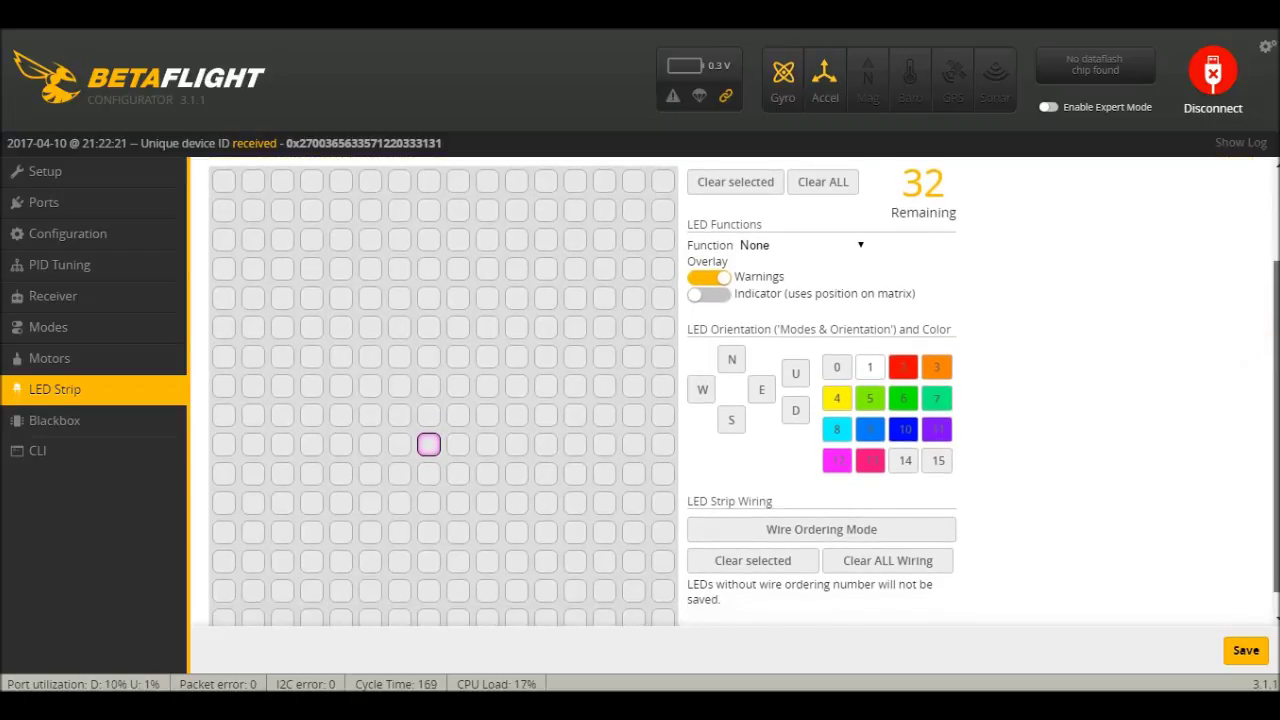
left_click(818, 535)
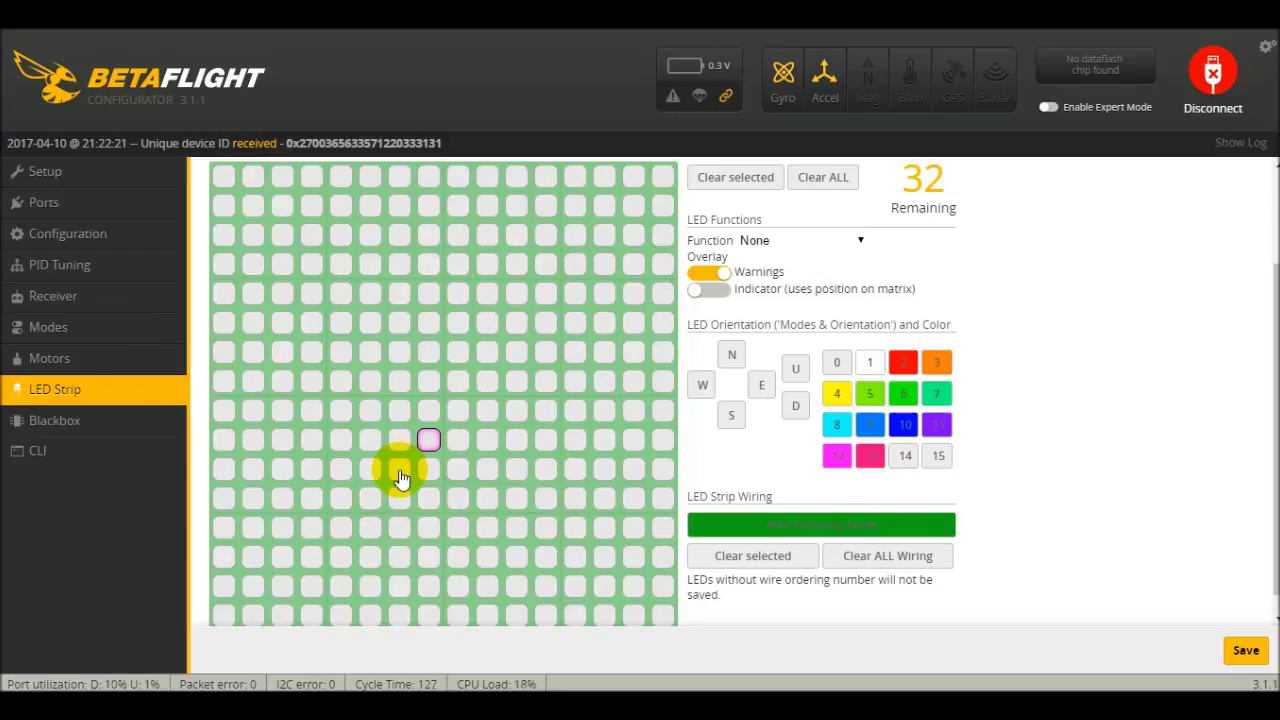
left_click_drag(399, 478, 487, 486)
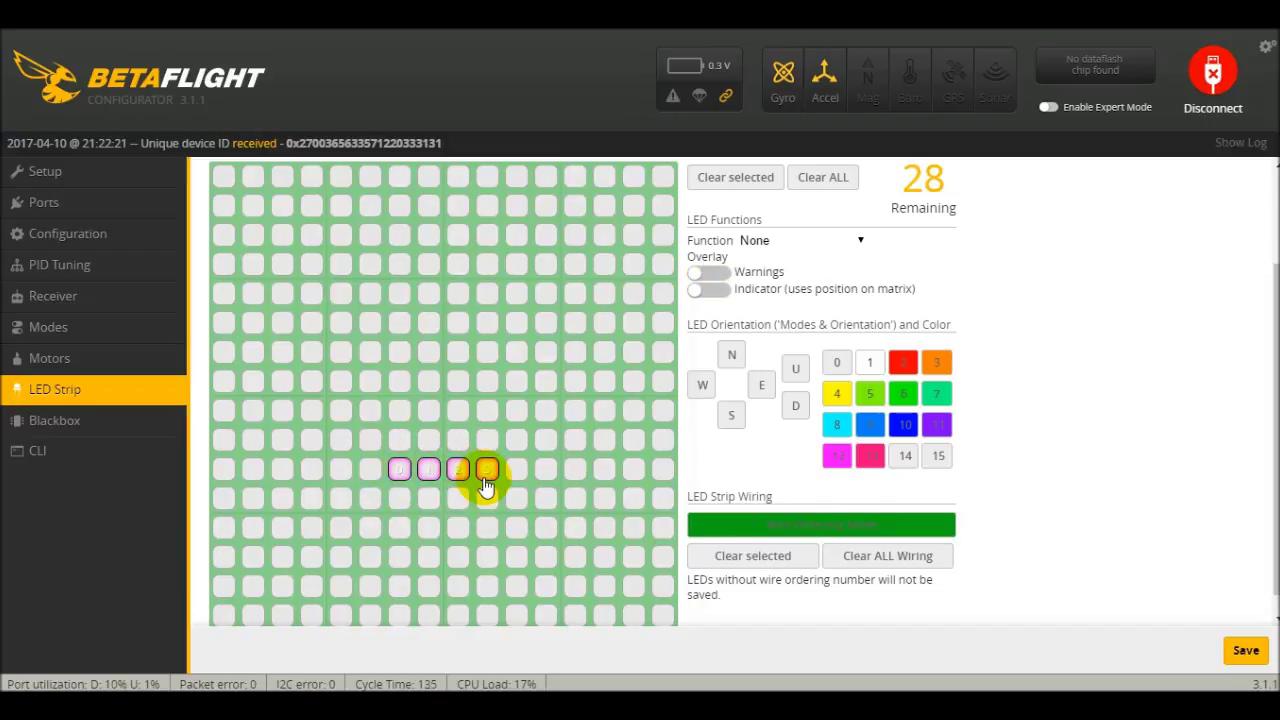
left_click(852, 526)
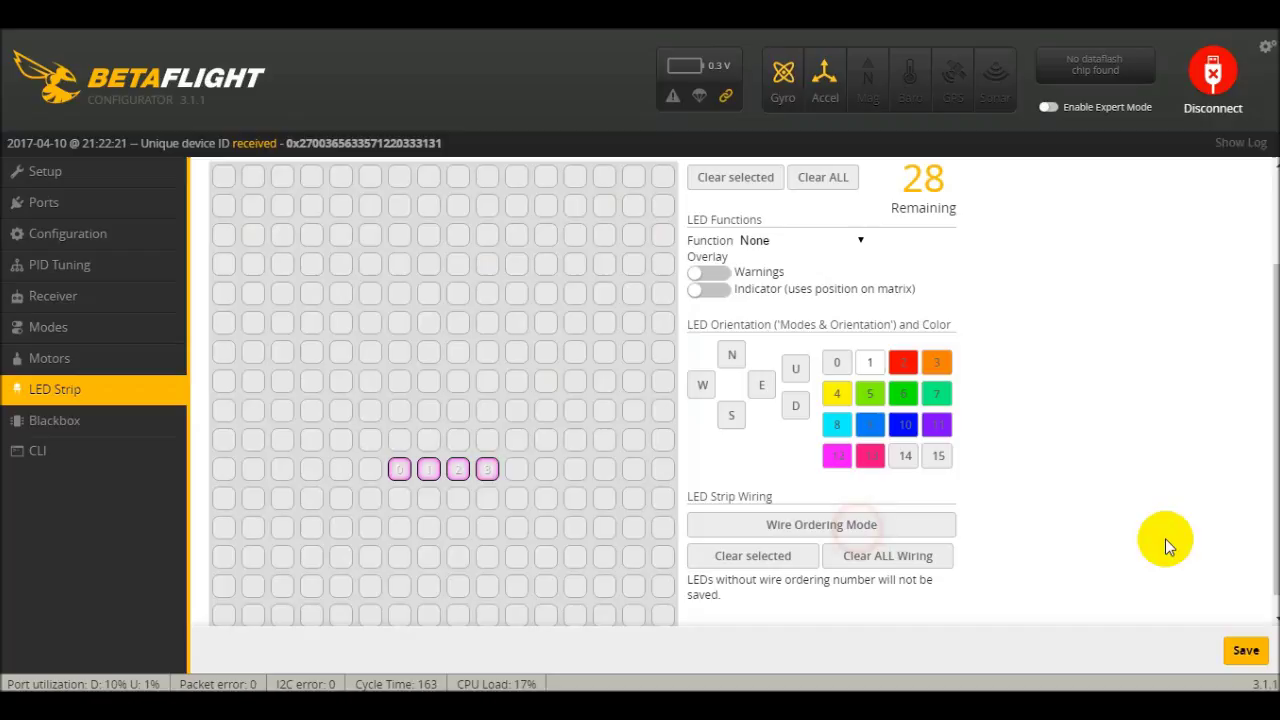
Select LEDs 0 to 3 together and set their function to Color
left_click(398, 470)
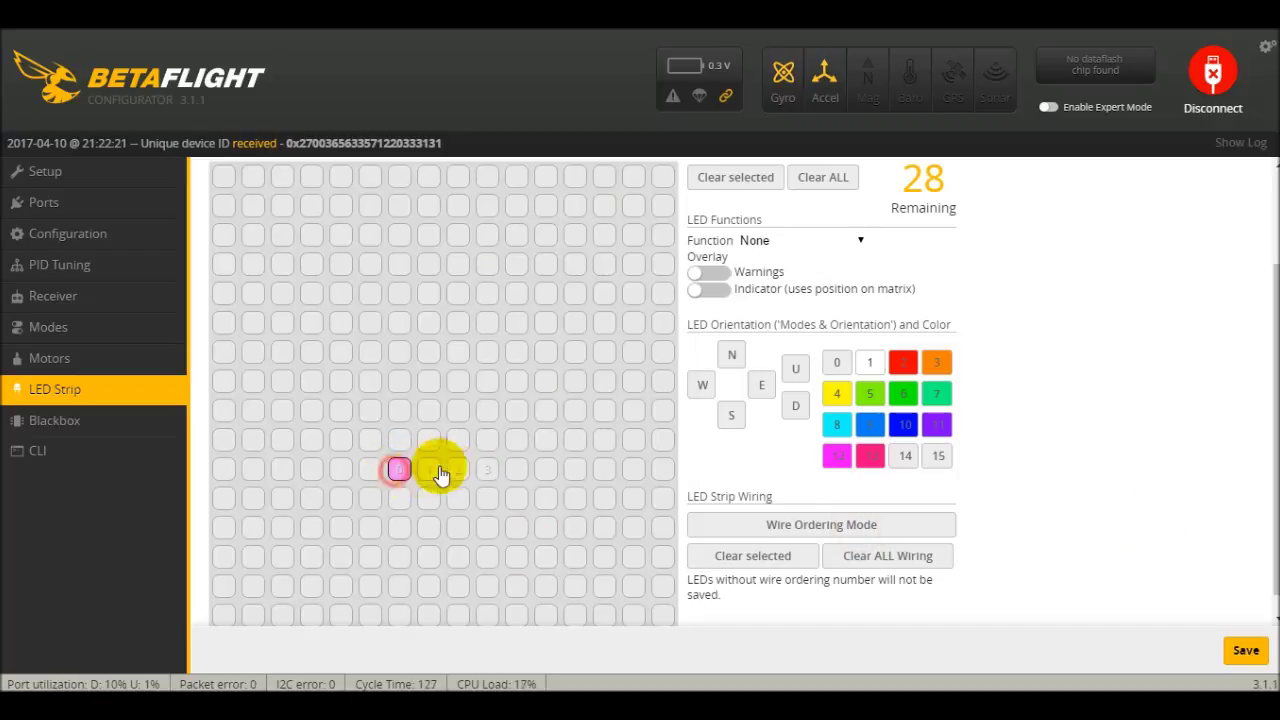
left_click_drag(441, 476, 491, 477)
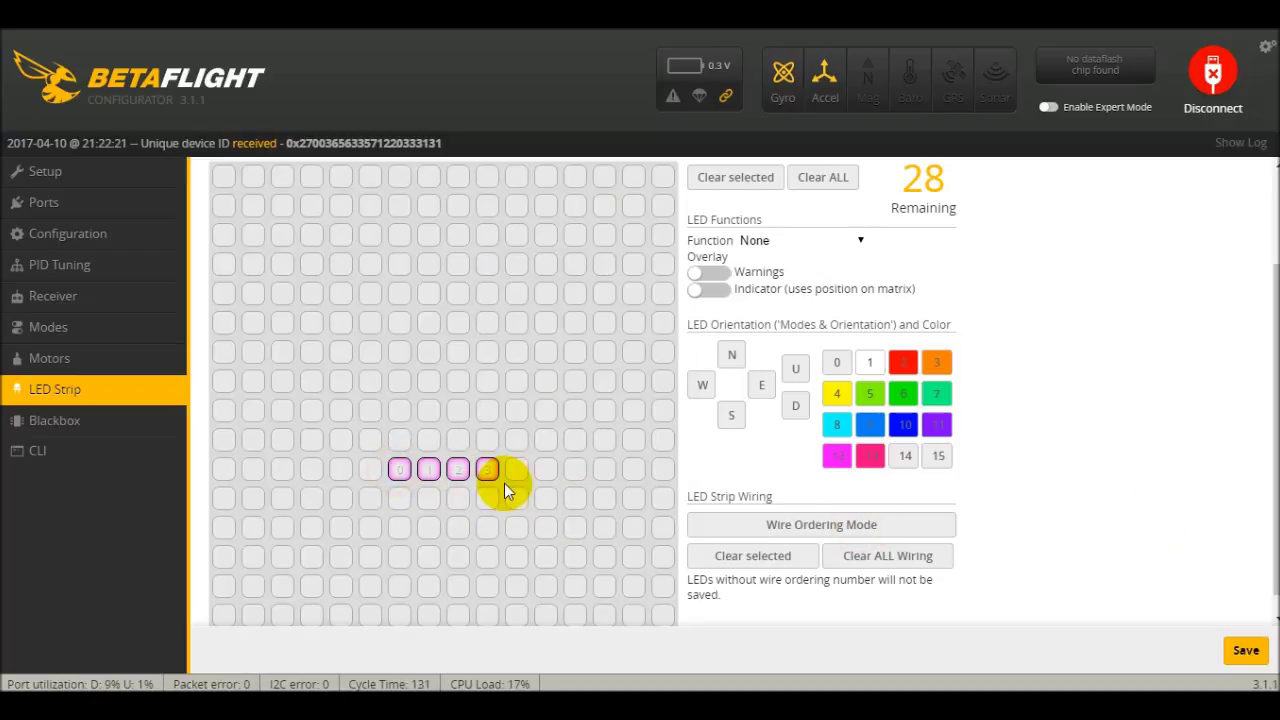
left_click(399, 470)
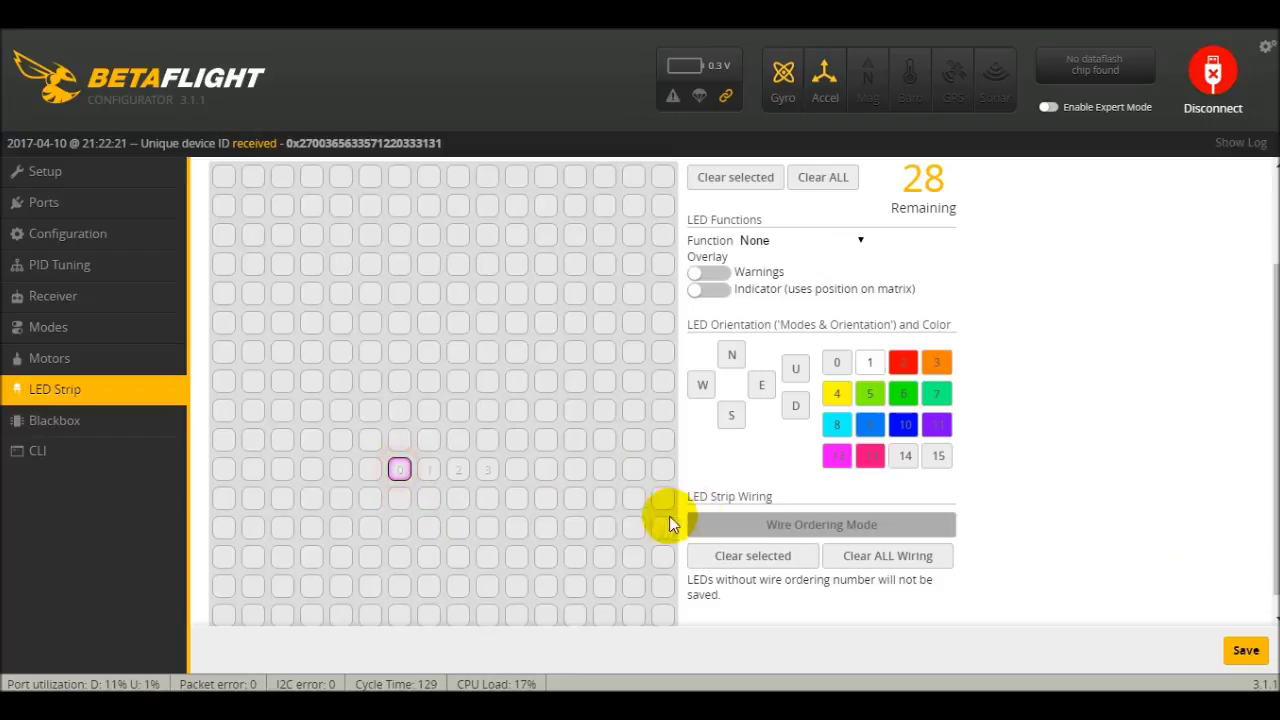
left_click(428, 498)
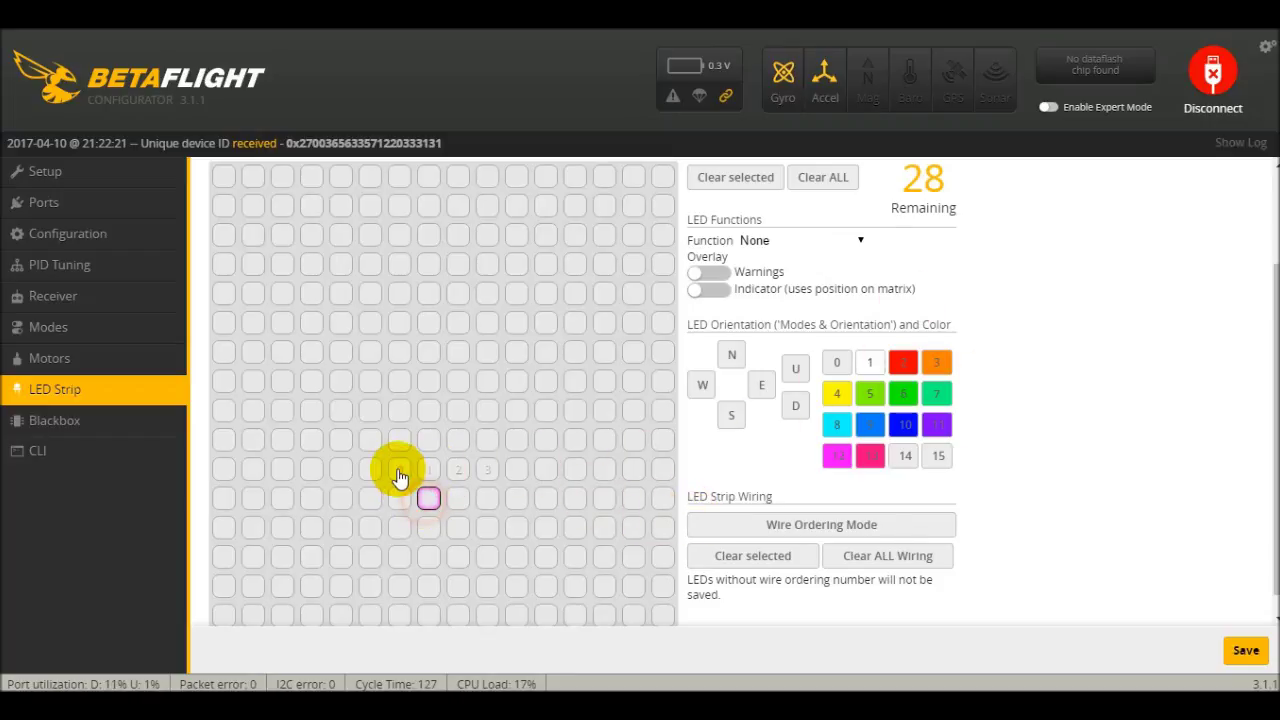
left_click_drag(399, 476, 500, 470)
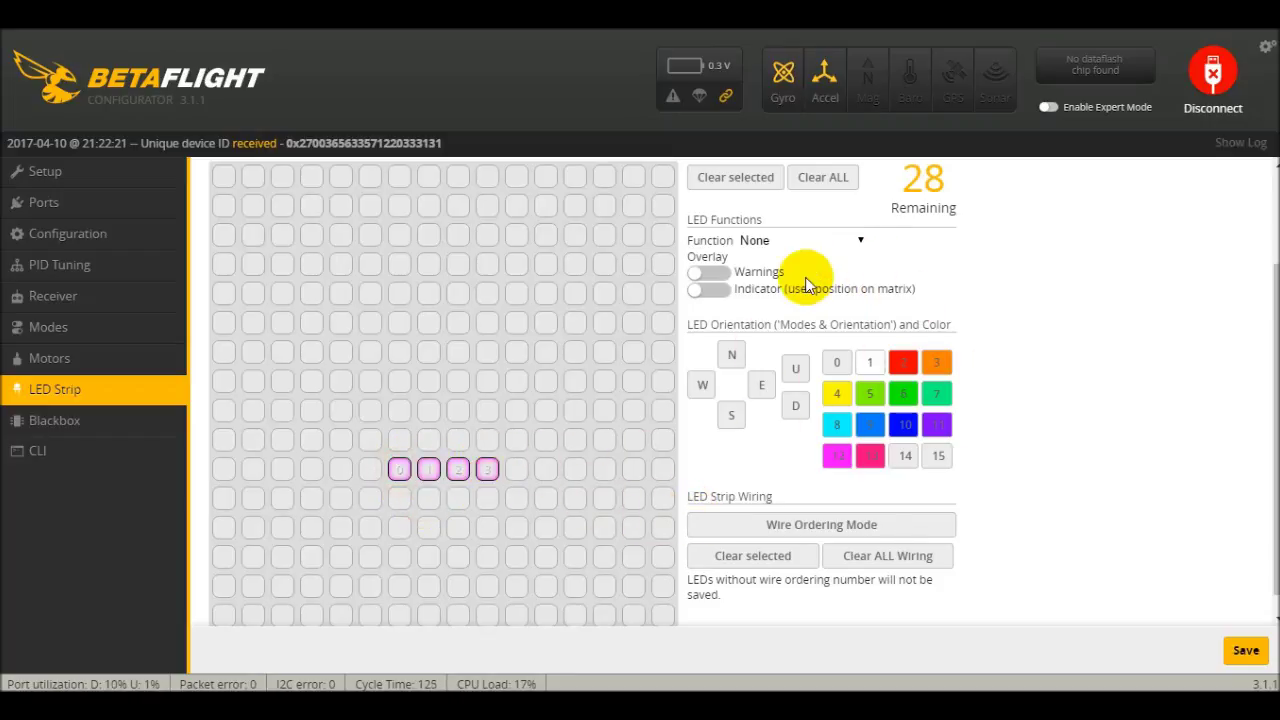
left_click(790, 243)
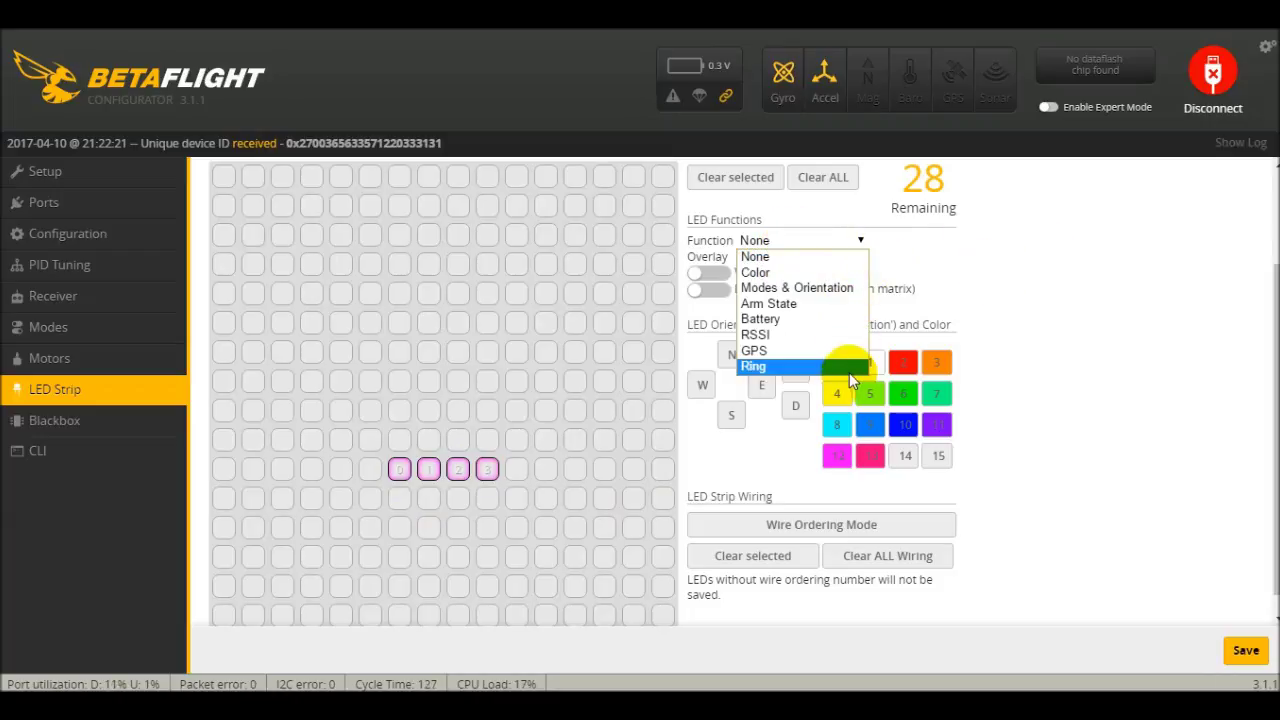
left_click(785, 277)
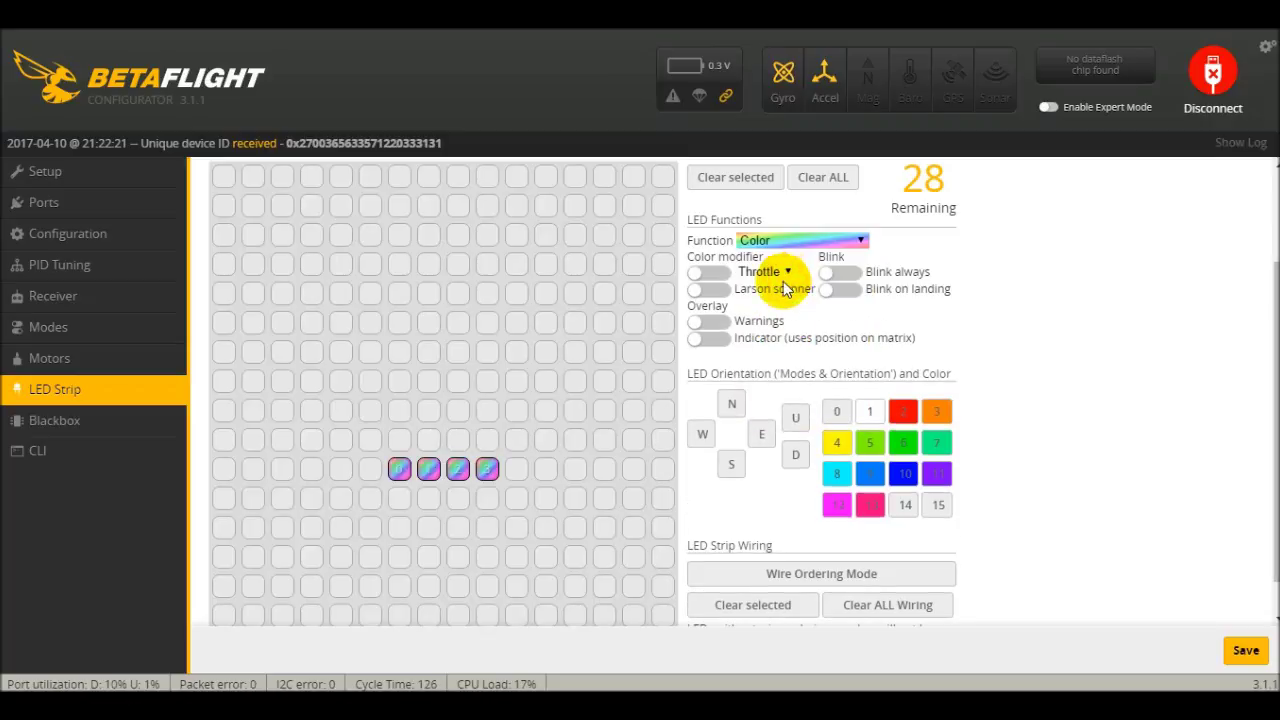
Enable the Throttle color modifier and the Larson scanner for LEDs 0 to 3, and assign them red color 2
left_click(708, 283)
left_click(778, 271)
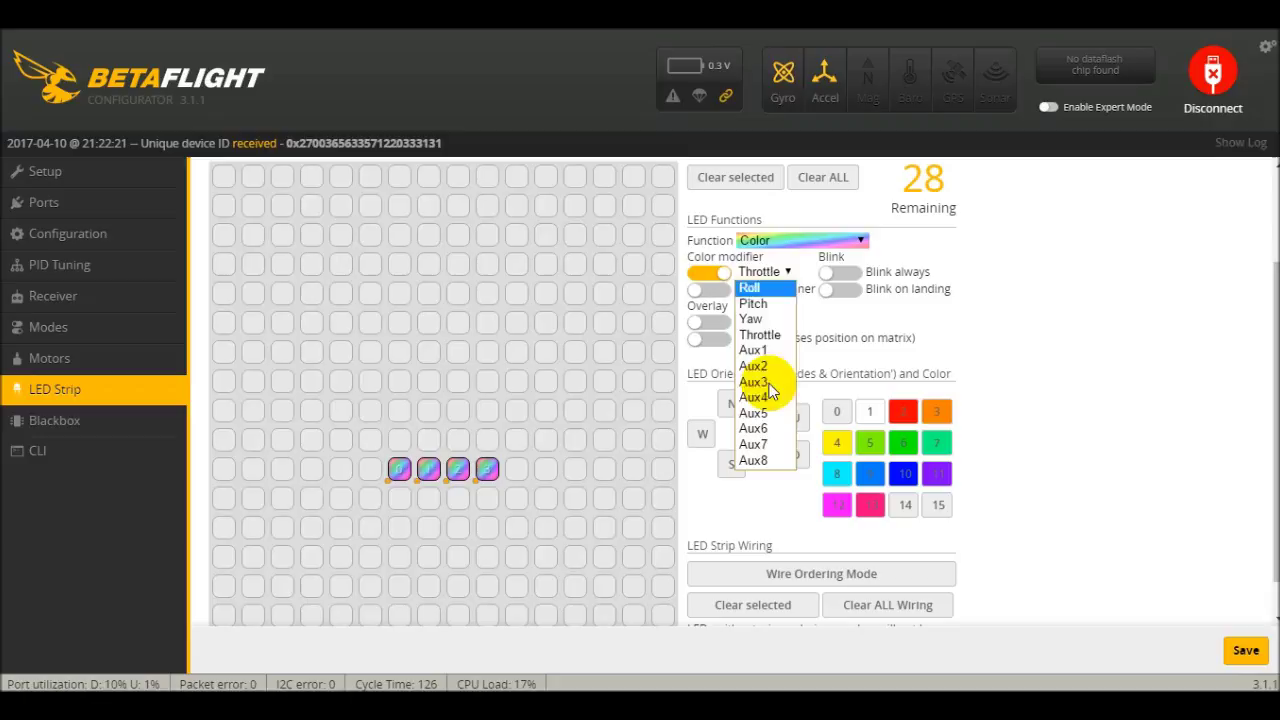
left_click(766, 334)
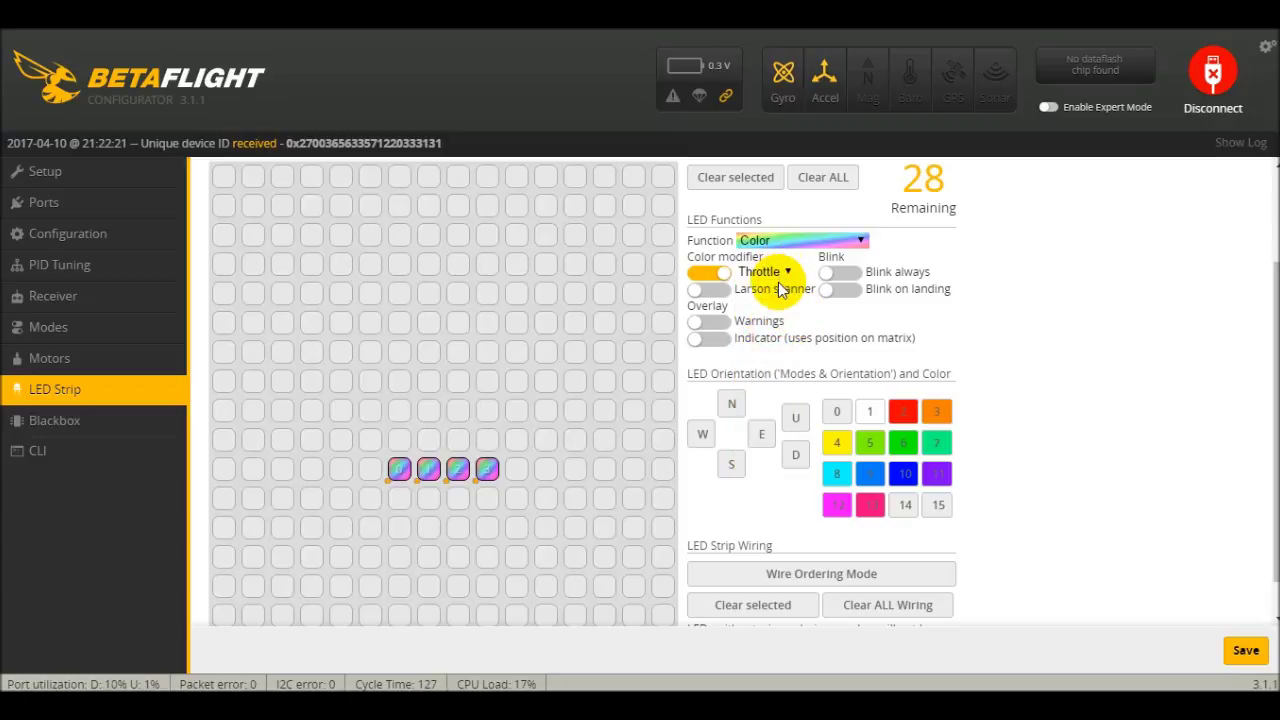
left_click(913, 420)
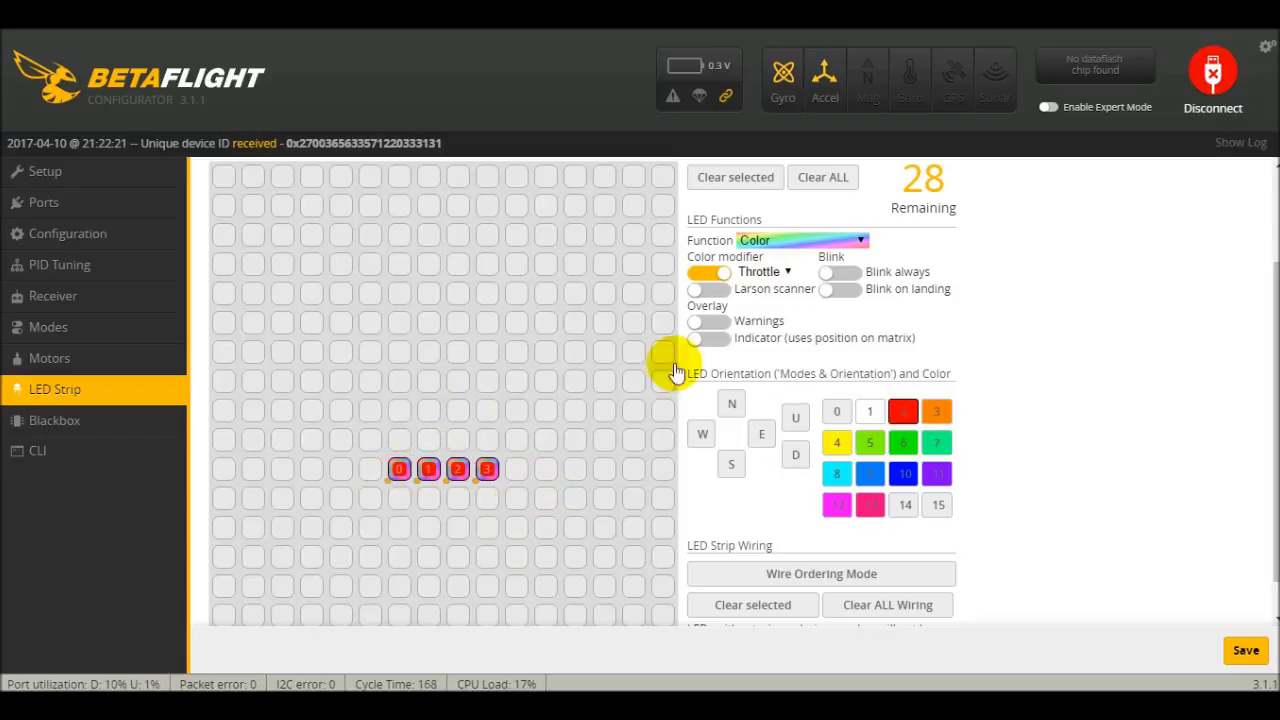
left_click(706, 290)
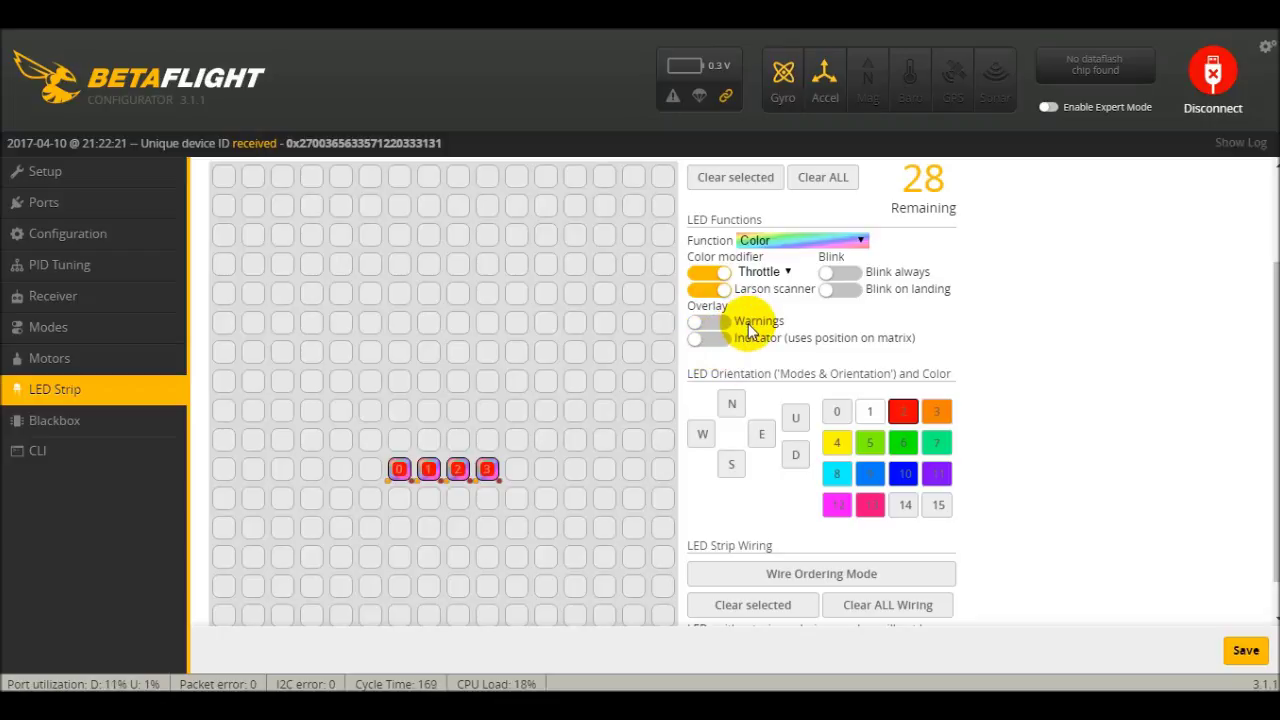
Change the function of LEDs 0 to 3 to Modes & Orientation, with Orientation chosen for the mode colors
left_click(765, 240)
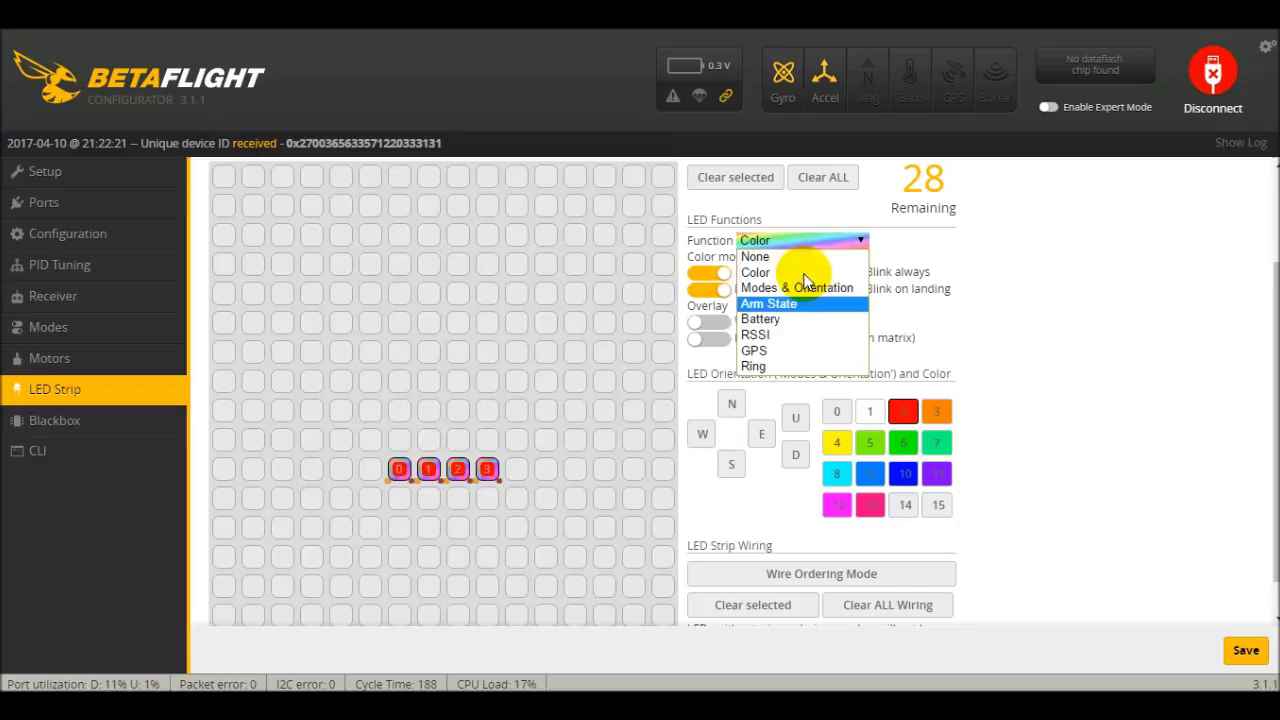
left_click(1023, 295)
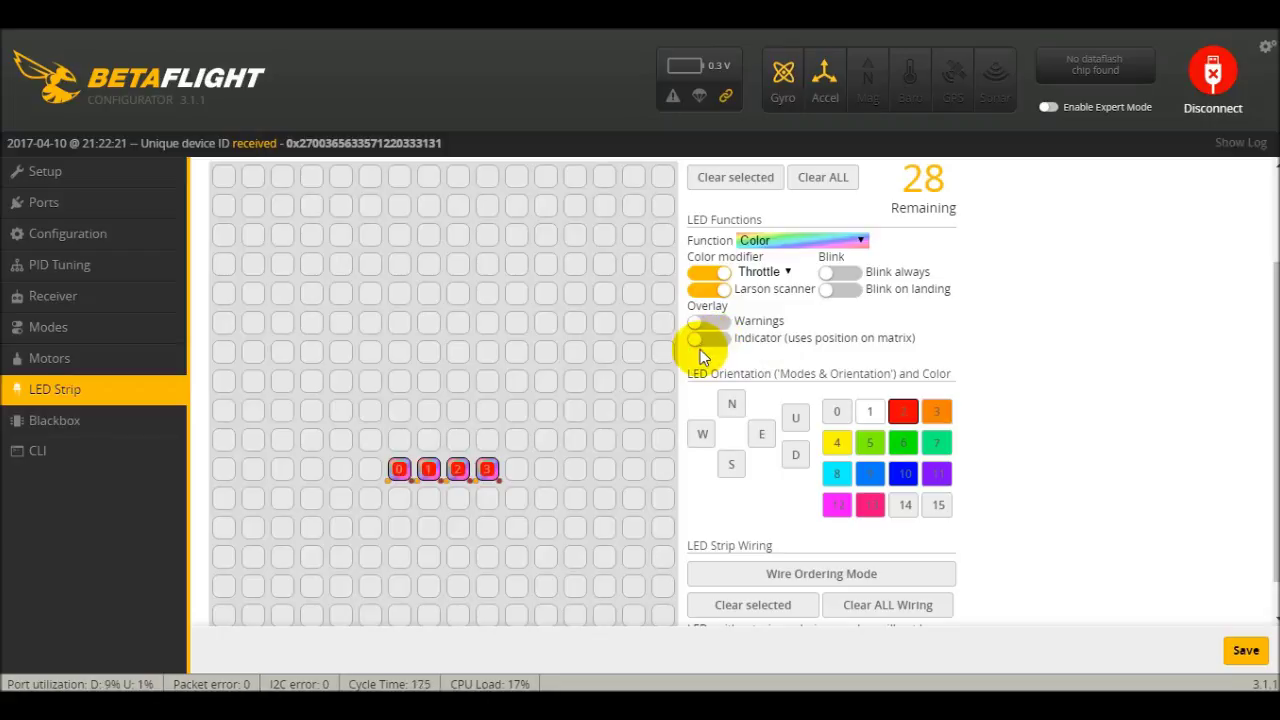
left_click(852, 241)
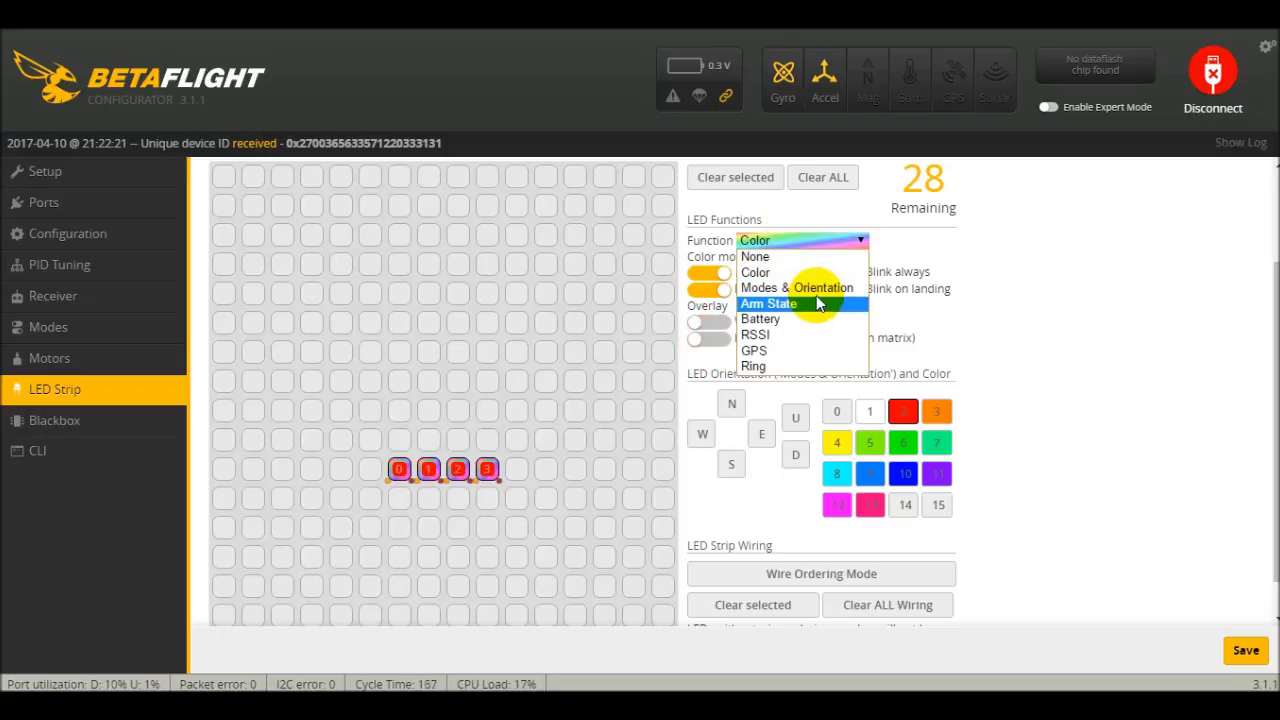
left_click(808, 288)
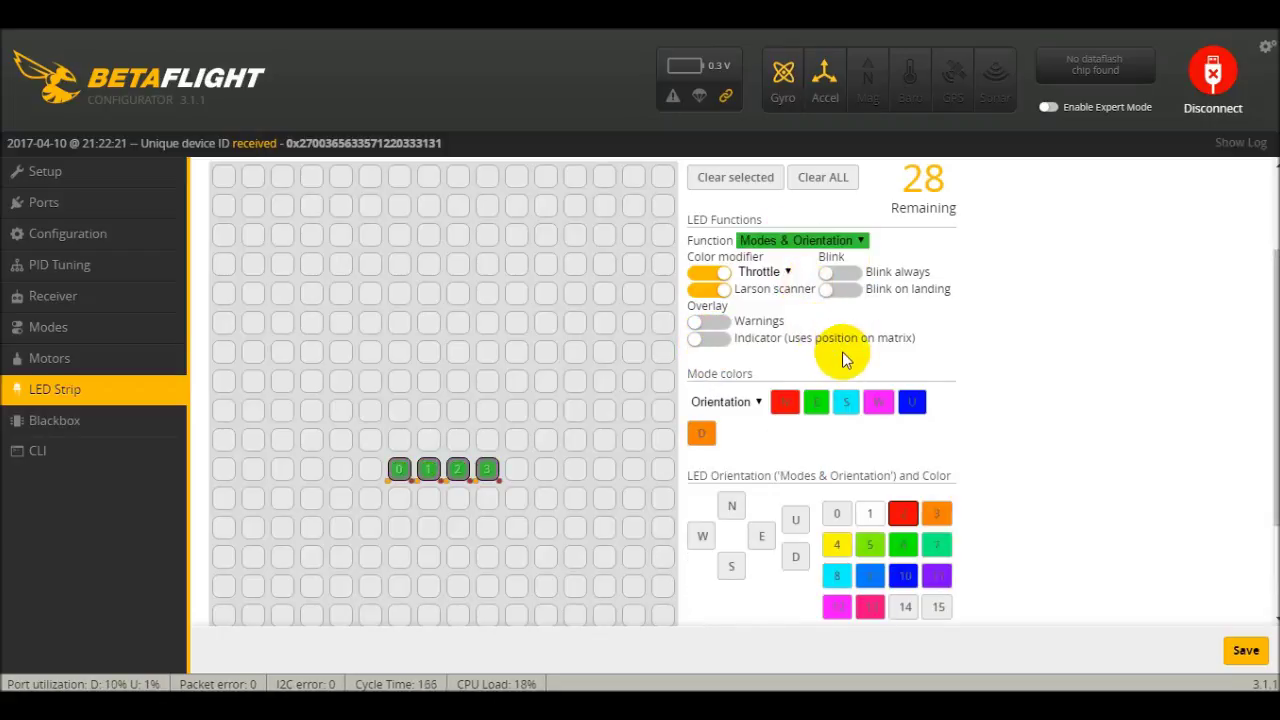
scroll(777, 470, "down", 2)
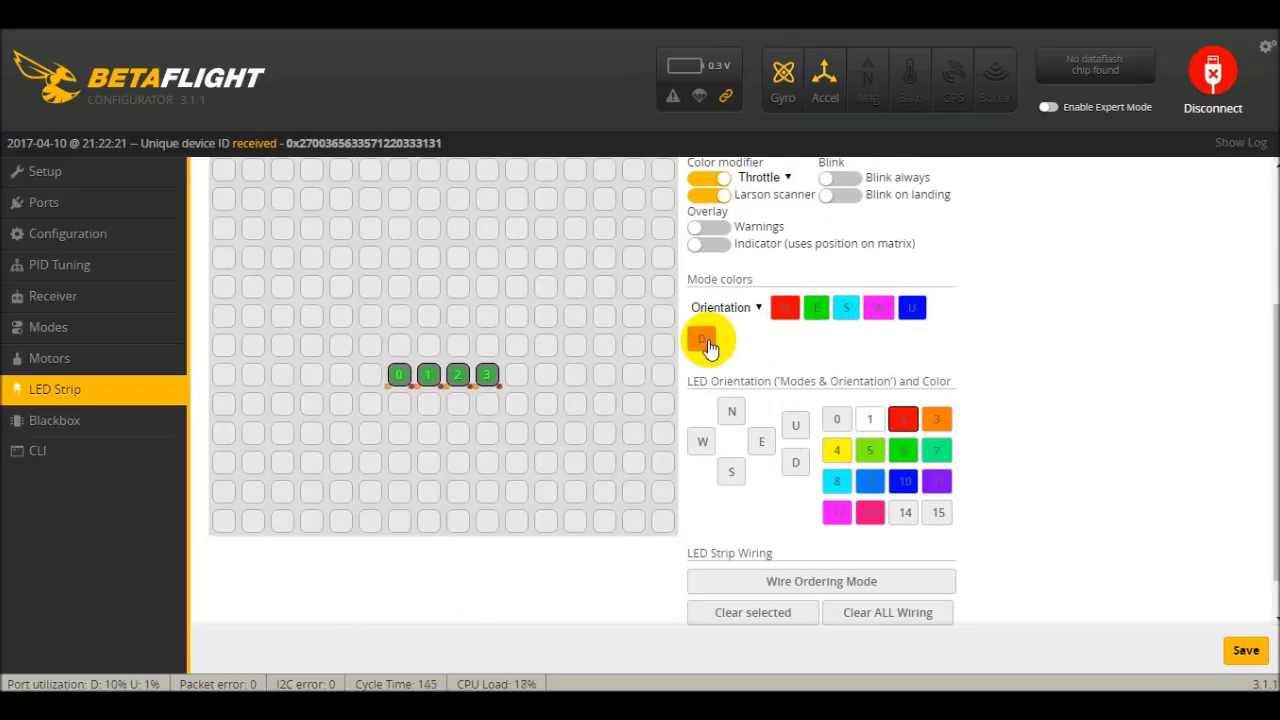
scroll(740, 380, "up", 2)
left_click(745, 400)
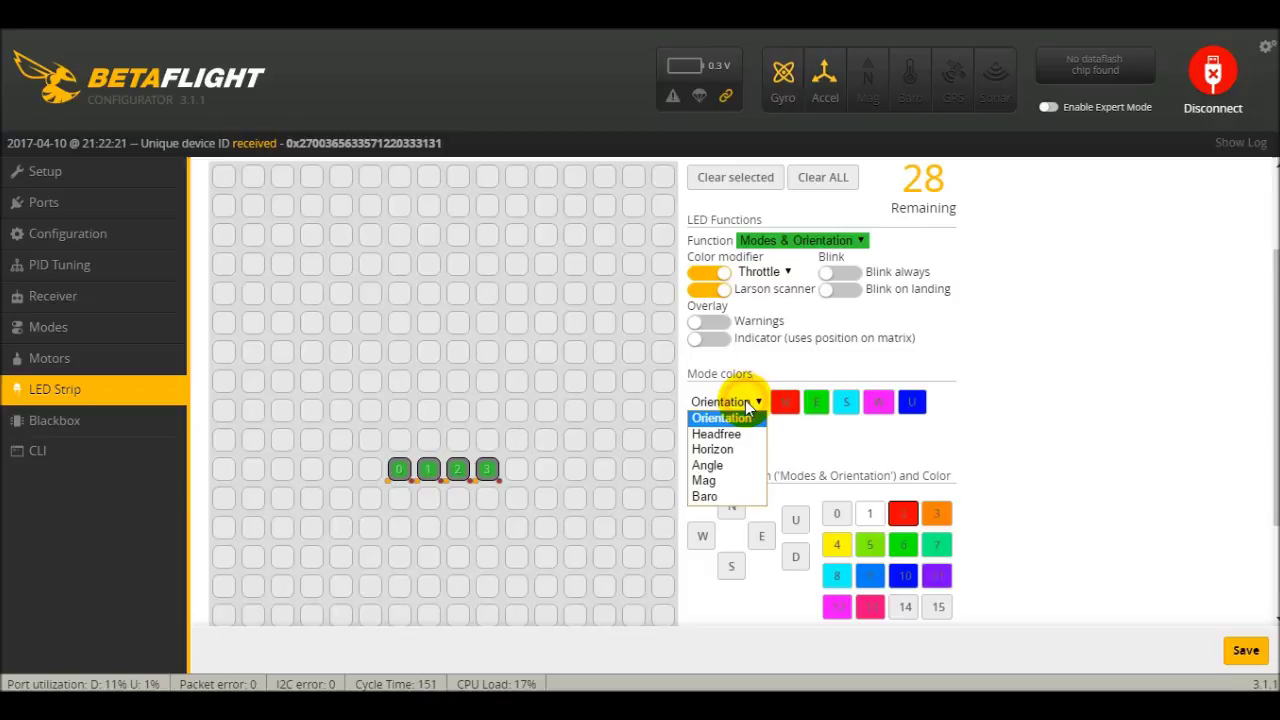
left_click(725, 417)
Try the Arm State and Battery functions on LEDs 0 to 3
left_click(788, 240)
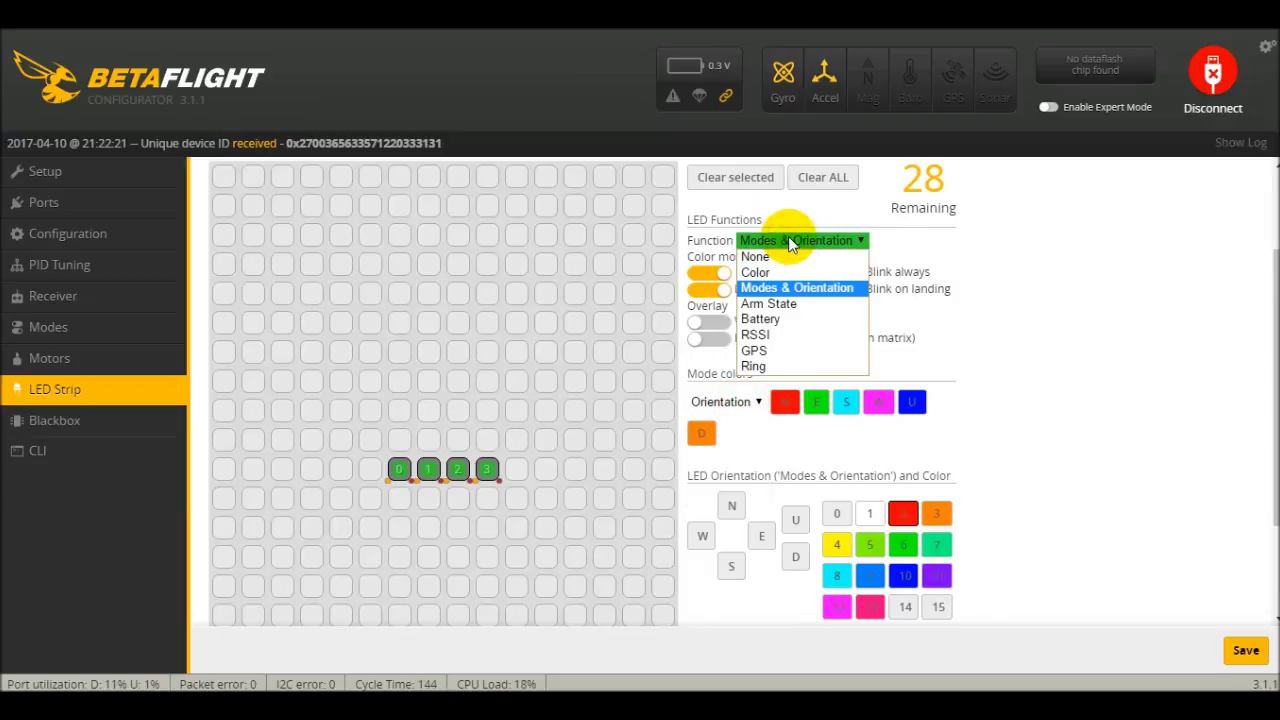
left_click(794, 299)
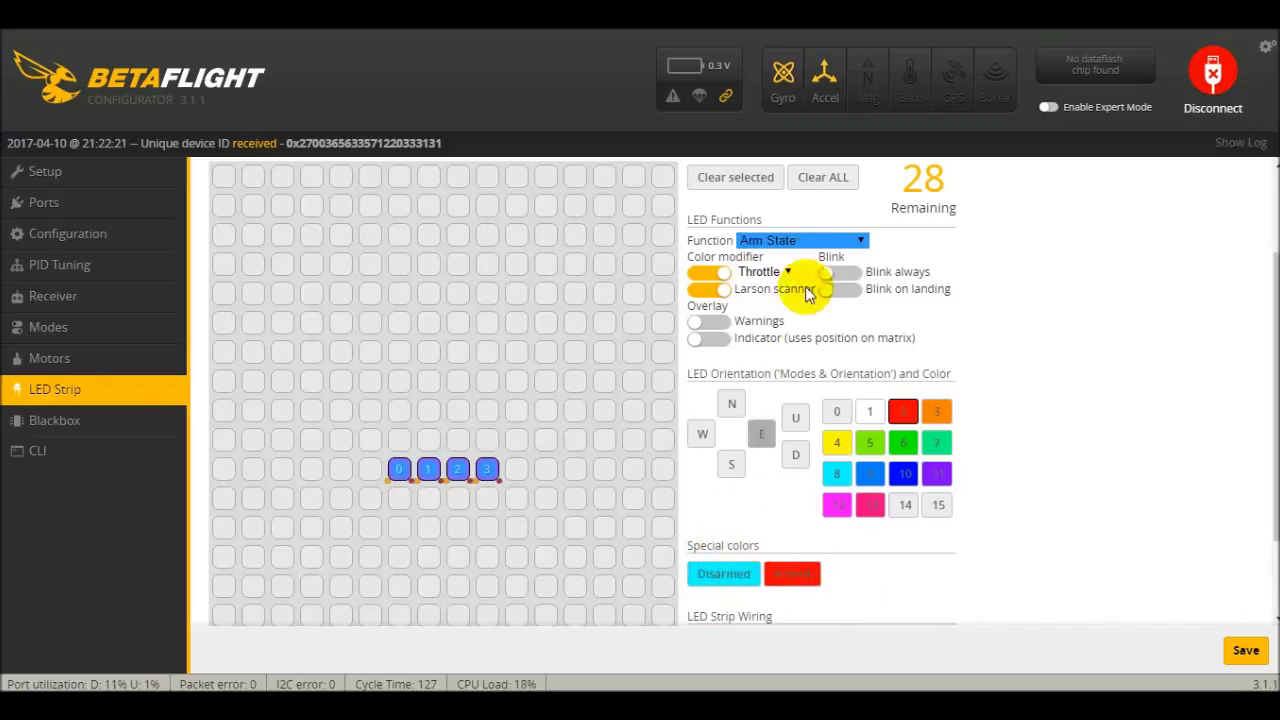
left_click(815, 239)
left_click(816, 242)
left_click(816, 242)
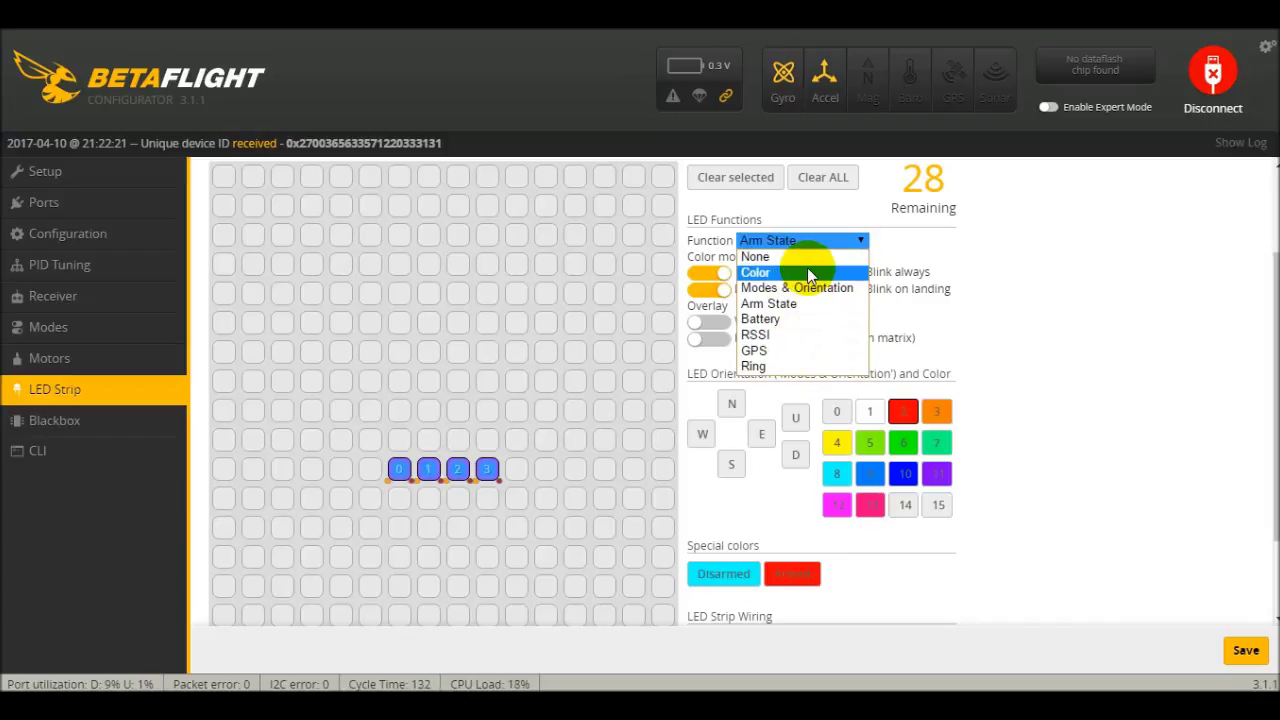
left_click(807, 320)
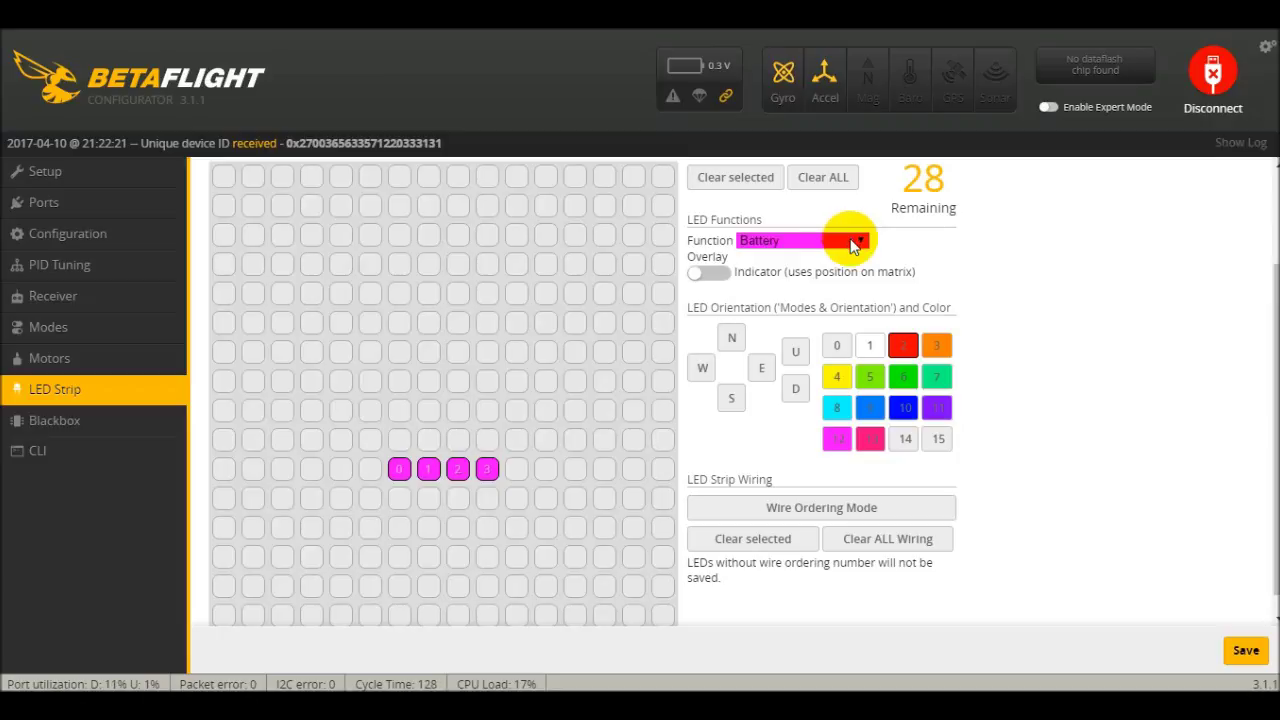
Set the function of LEDs 0 to 3 to RSSI
left_click(853, 247)
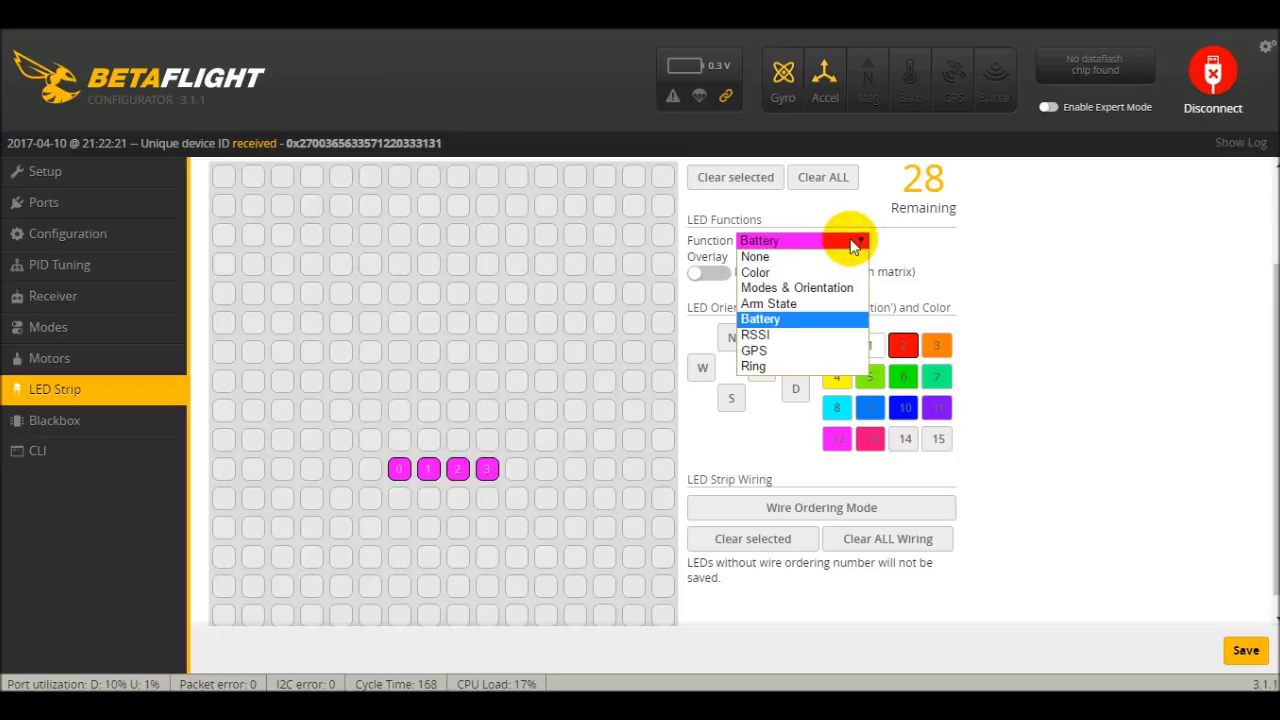
left_click(817, 334)
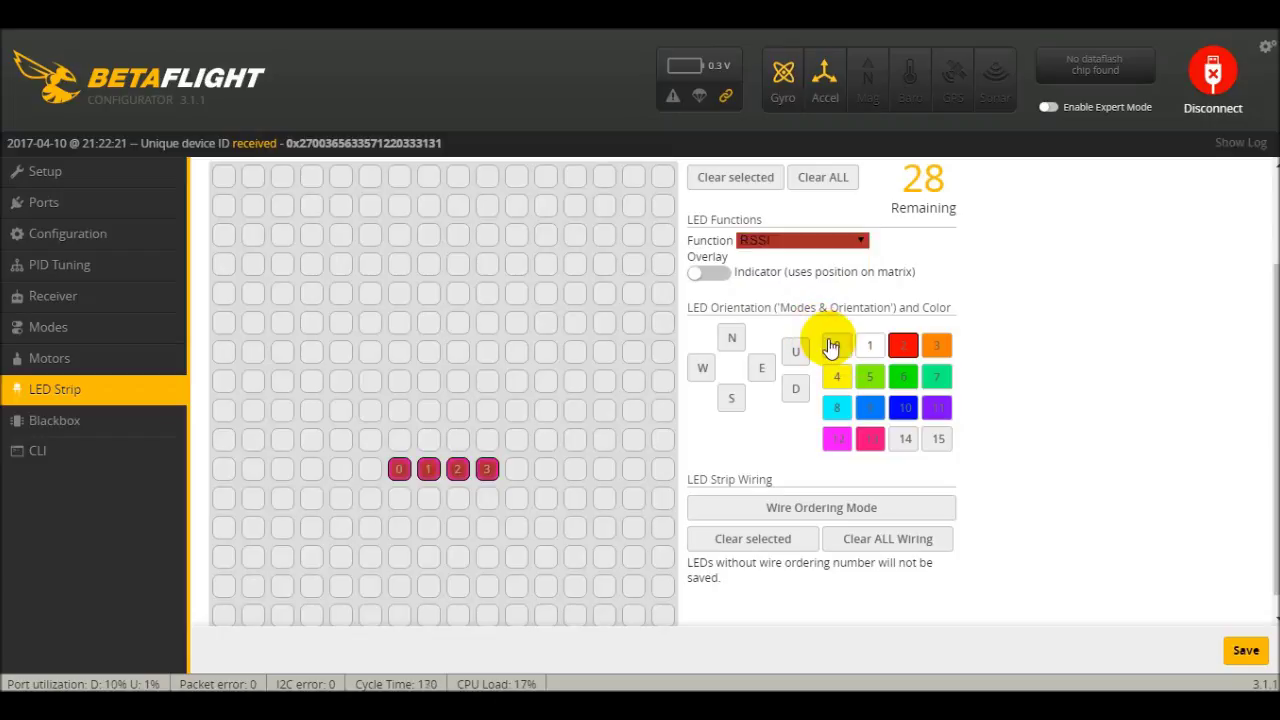
left_click(403, 472)
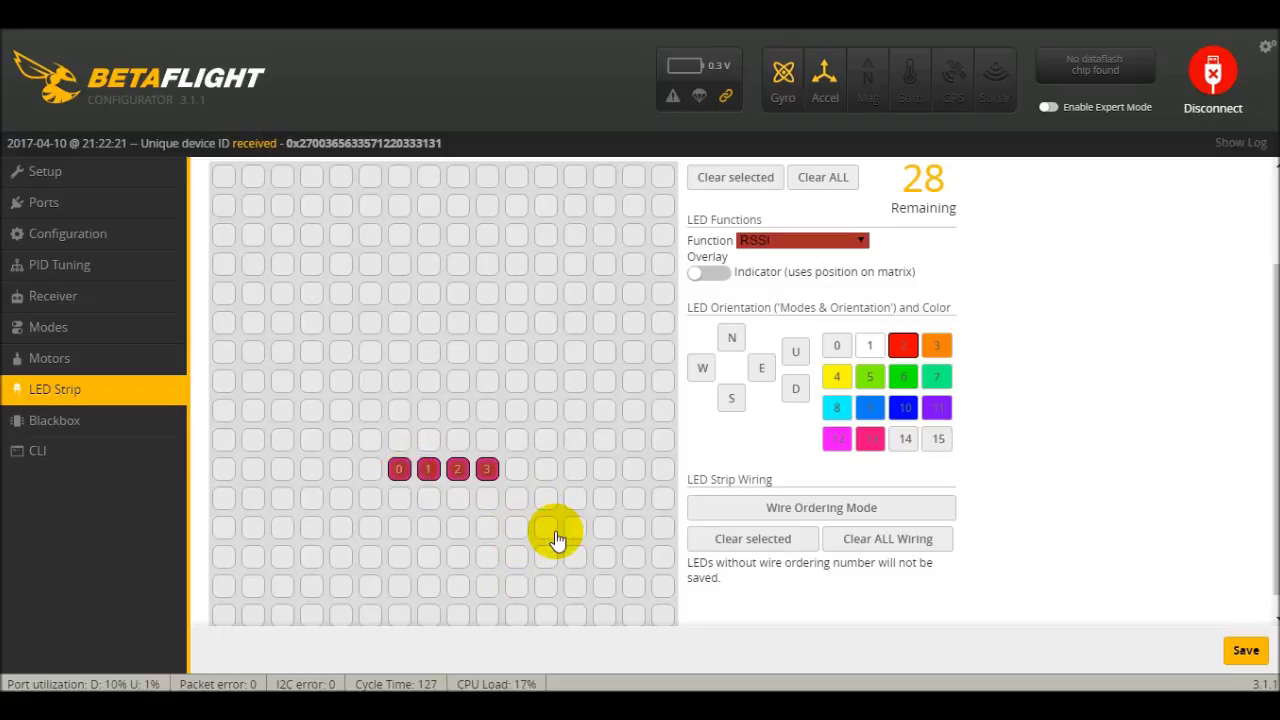
Try the GPS, Ring and Color functions on LEDs 0 to 3
left_click(843, 241)
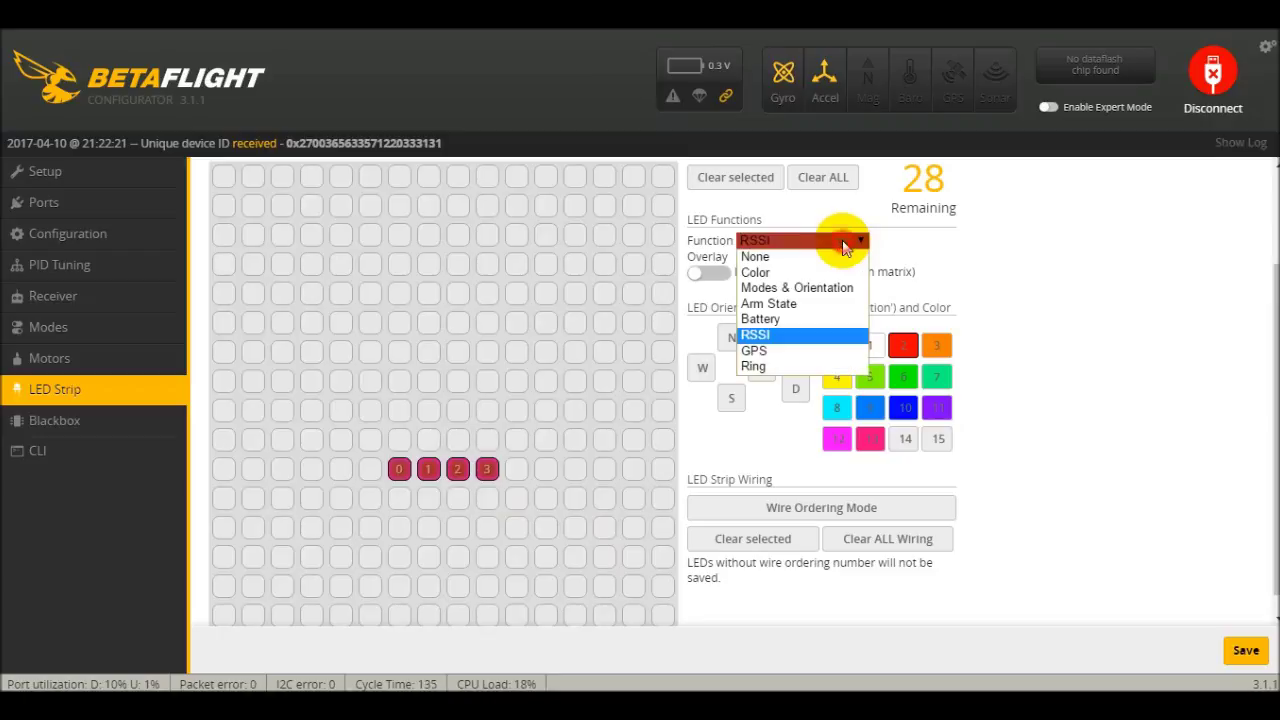
left_click(767, 352)
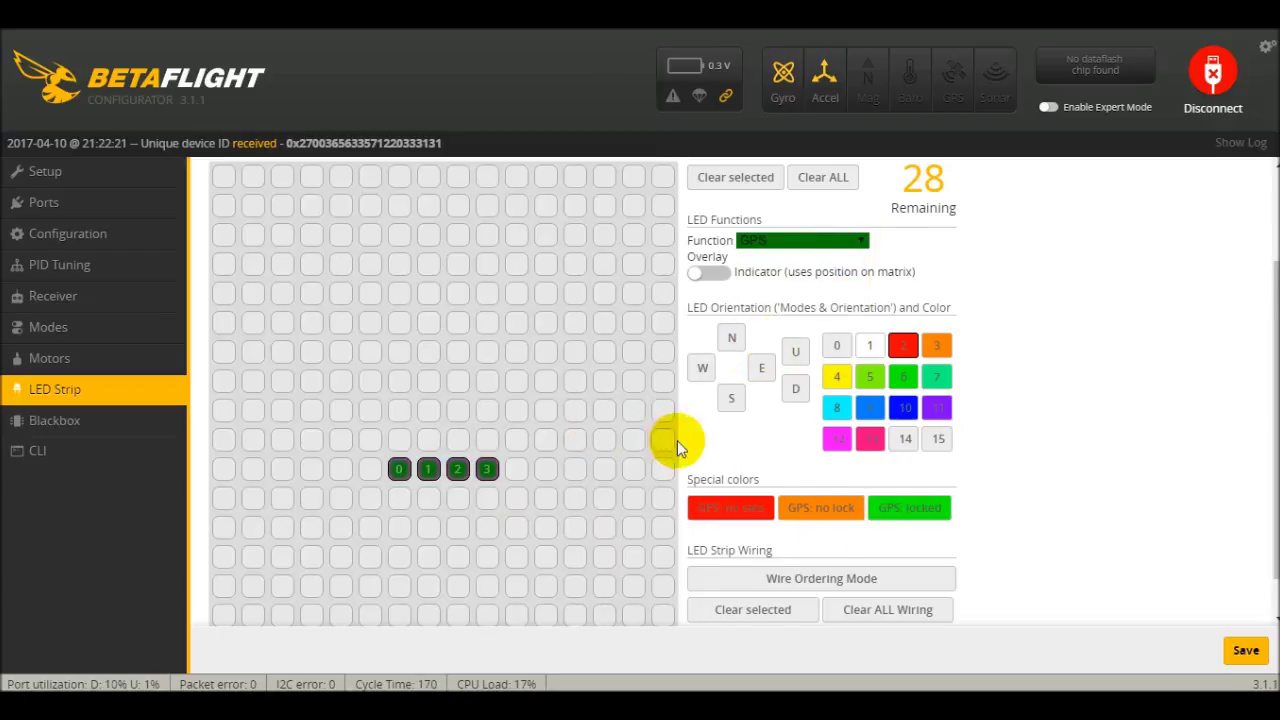
scroll(729, 480, "down", 1)
scroll(735, 535, "up", 2)
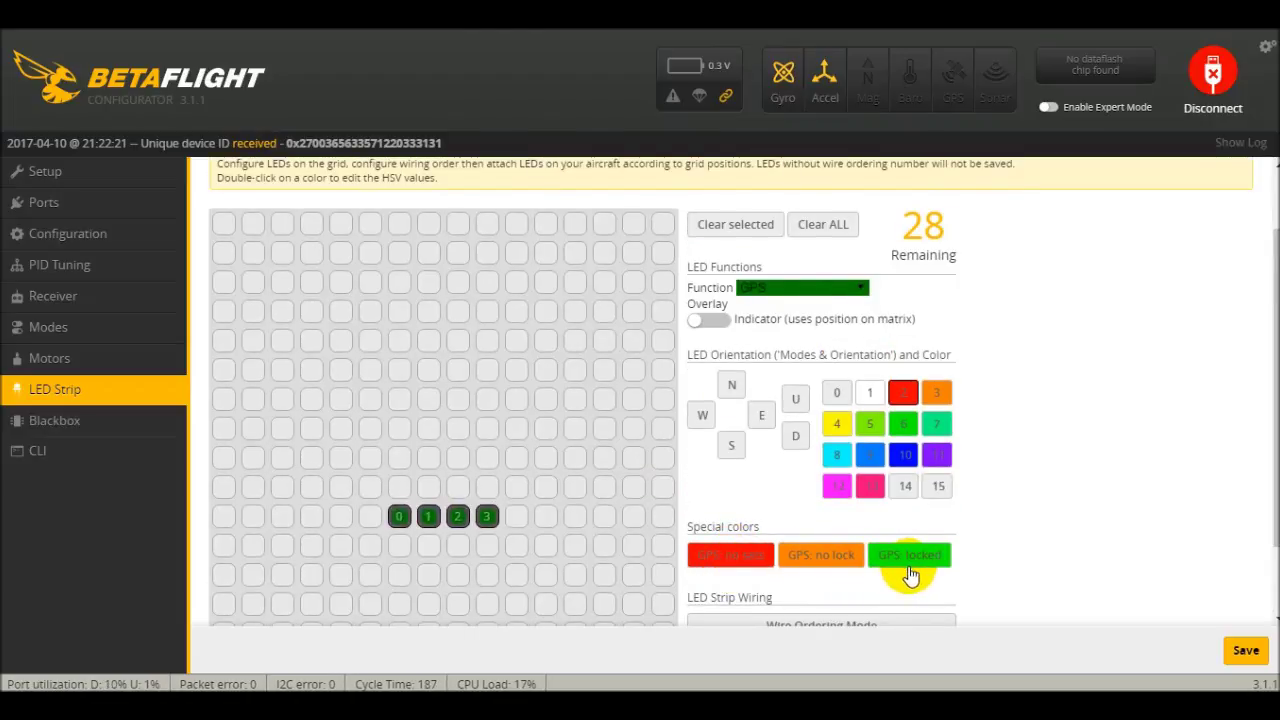
left_click(776, 290)
left_click(790, 410)
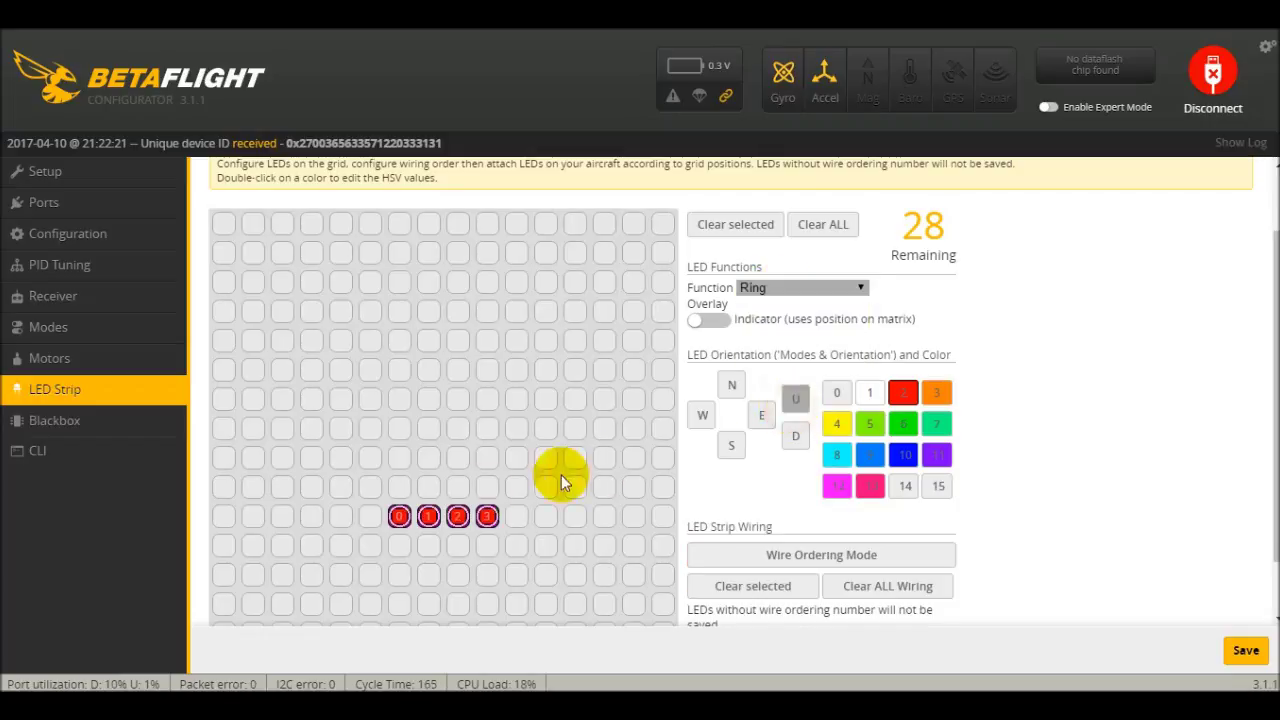
left_click(805, 290)
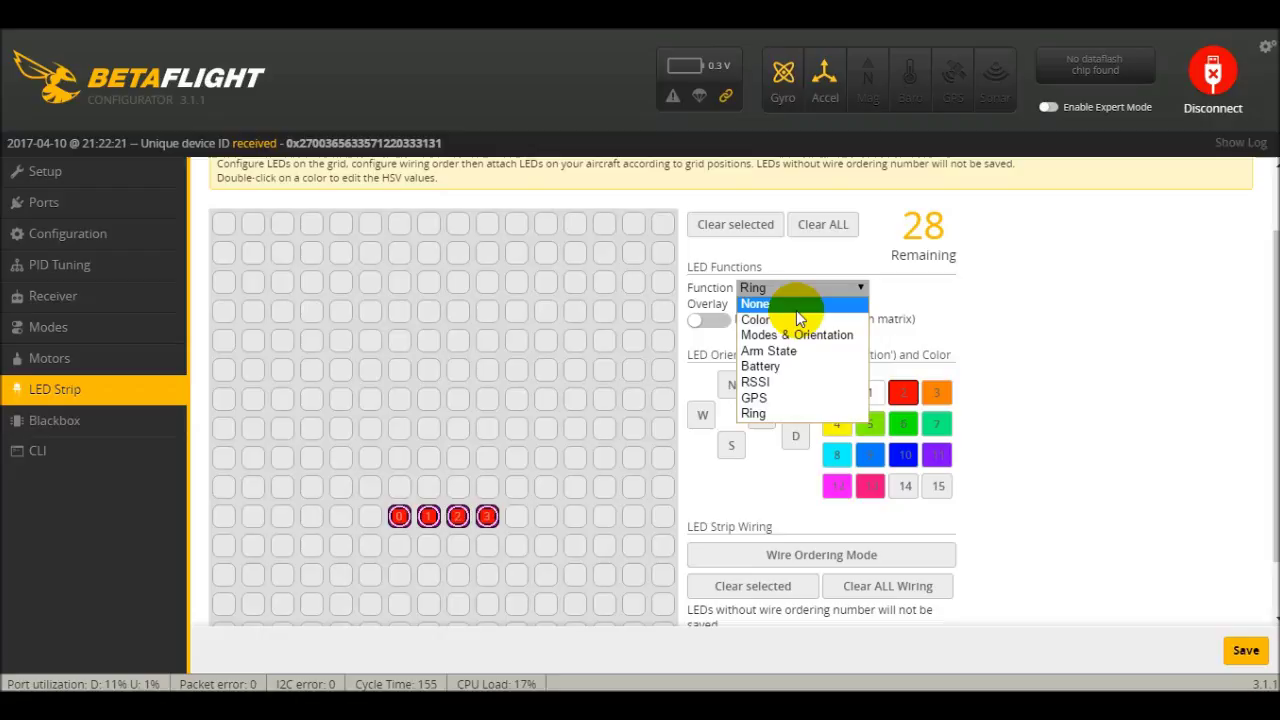
left_click(800, 319)
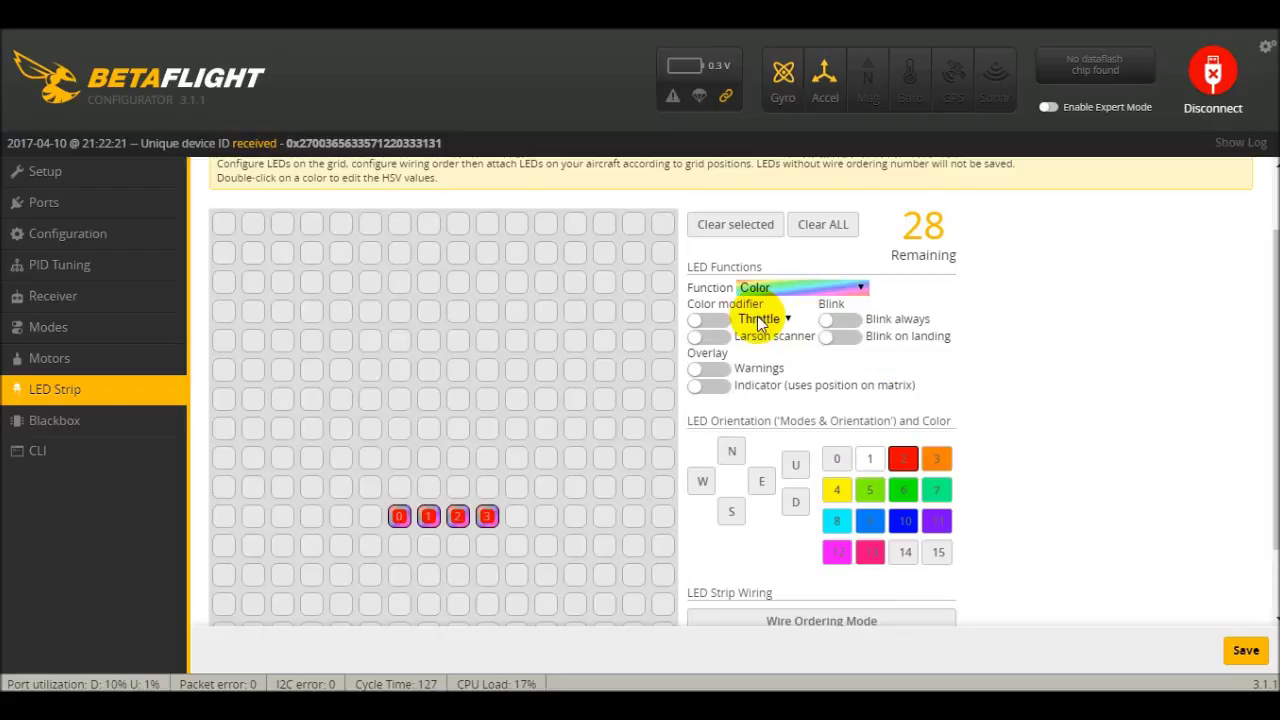
Set the function of LEDs 0 to 3 to Arm State and enable the Throttle color modifier and the Larson scanner
left_click(788, 288)
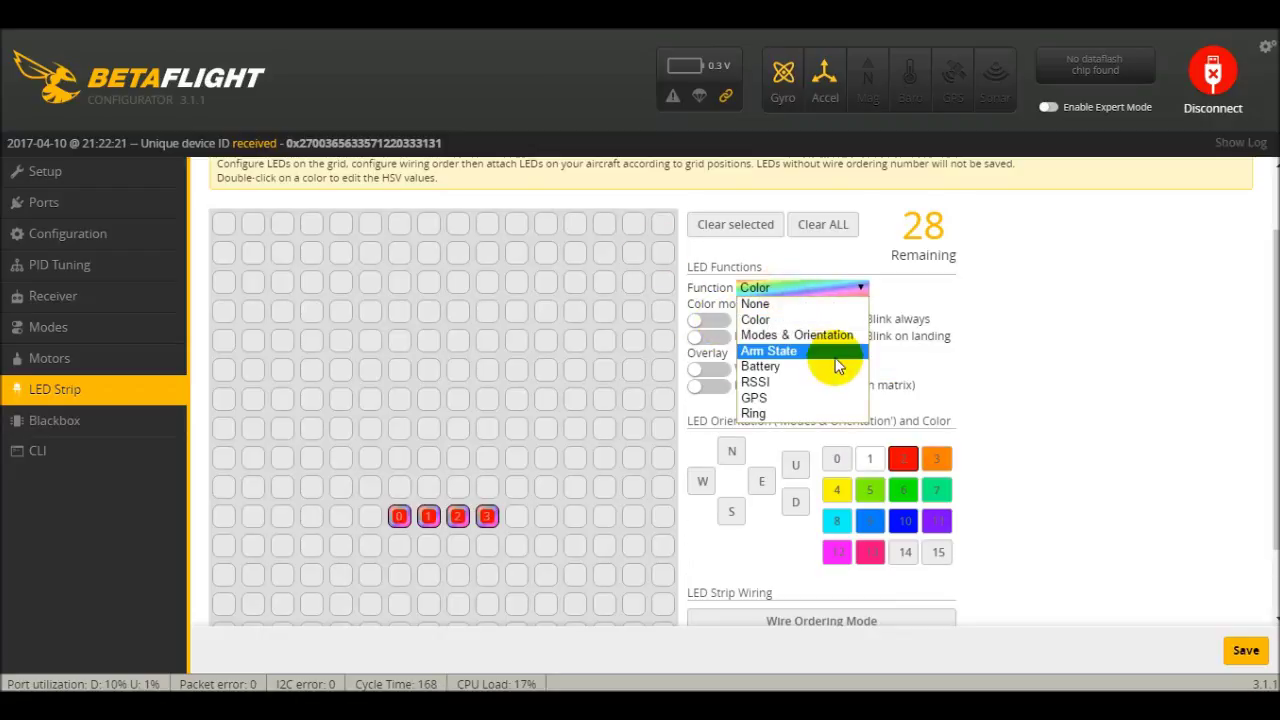
left_click(828, 351)
scroll(965, 400, "down", 1)
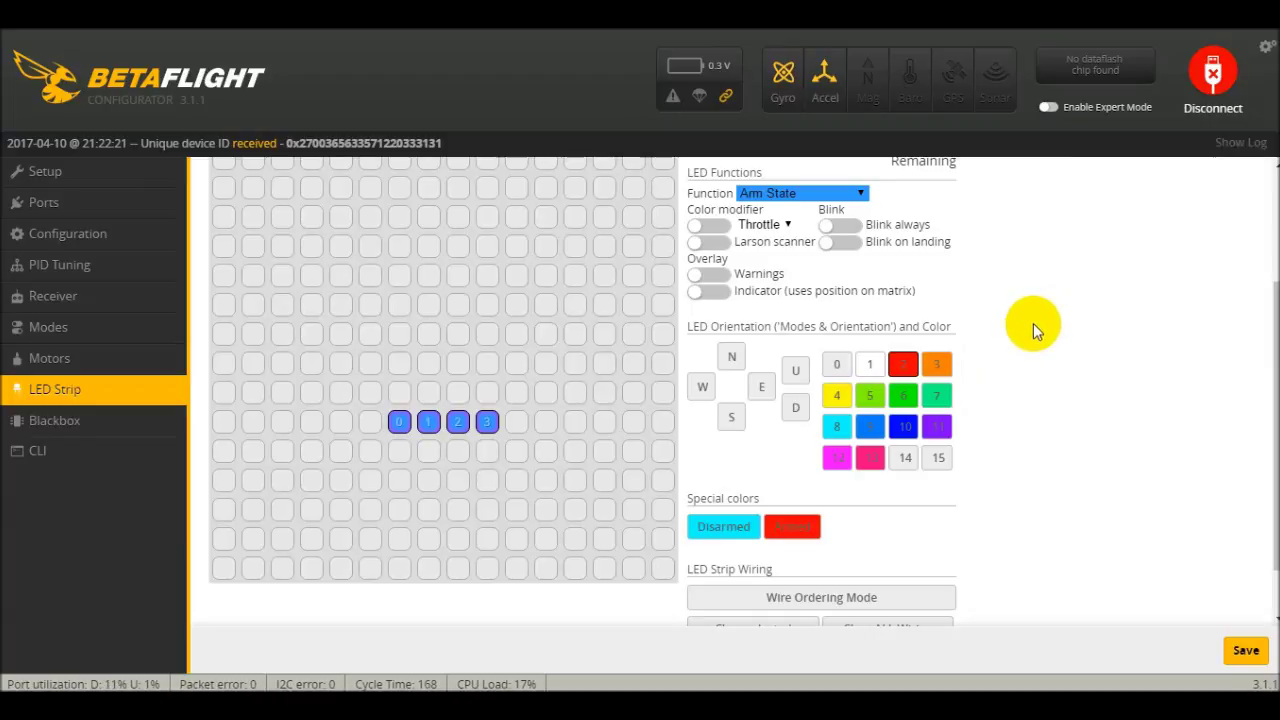
left_click(709, 226)
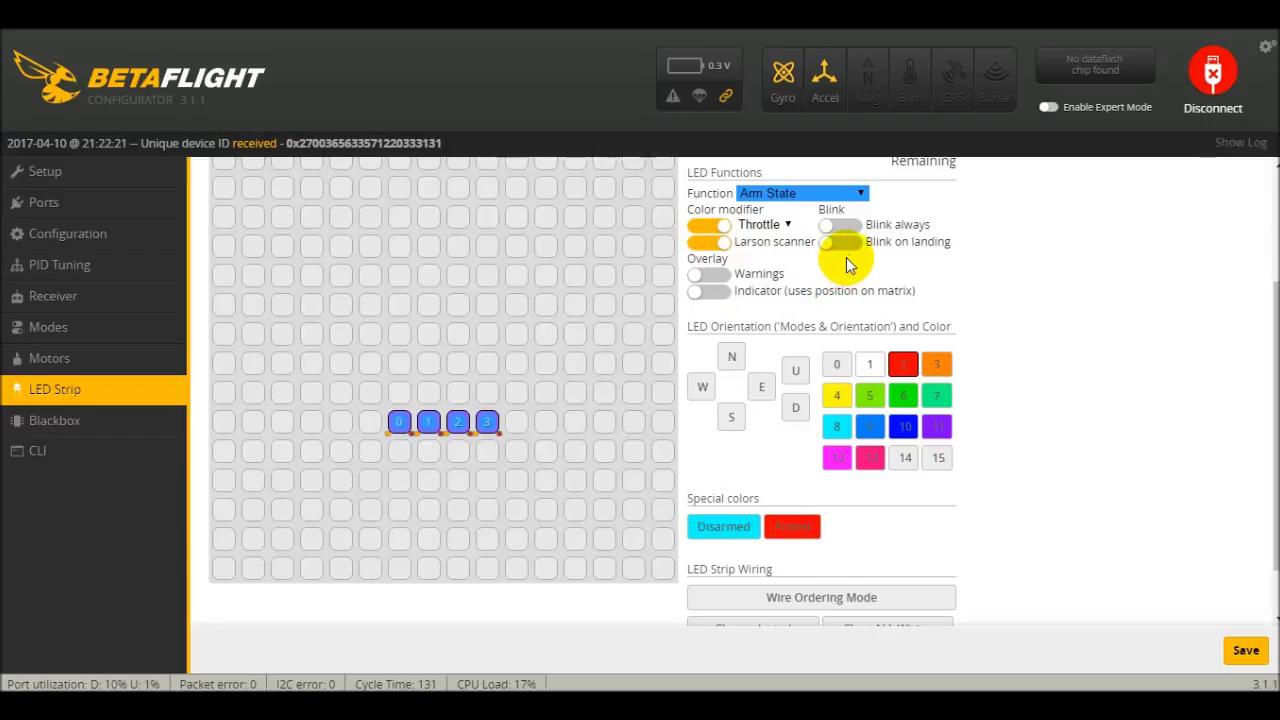
Examine the special colors assigned to the Armed and Disarmed states
scroll(770, 530, "down", 1)
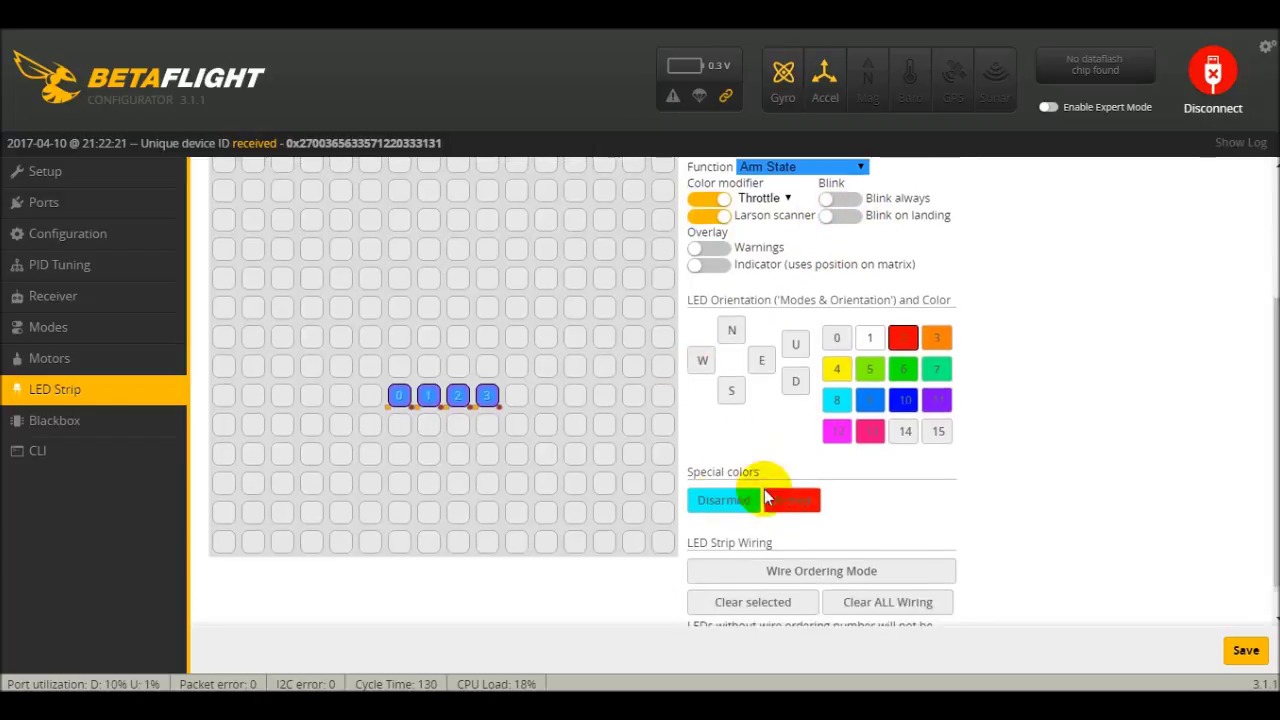
left_click(803, 470)
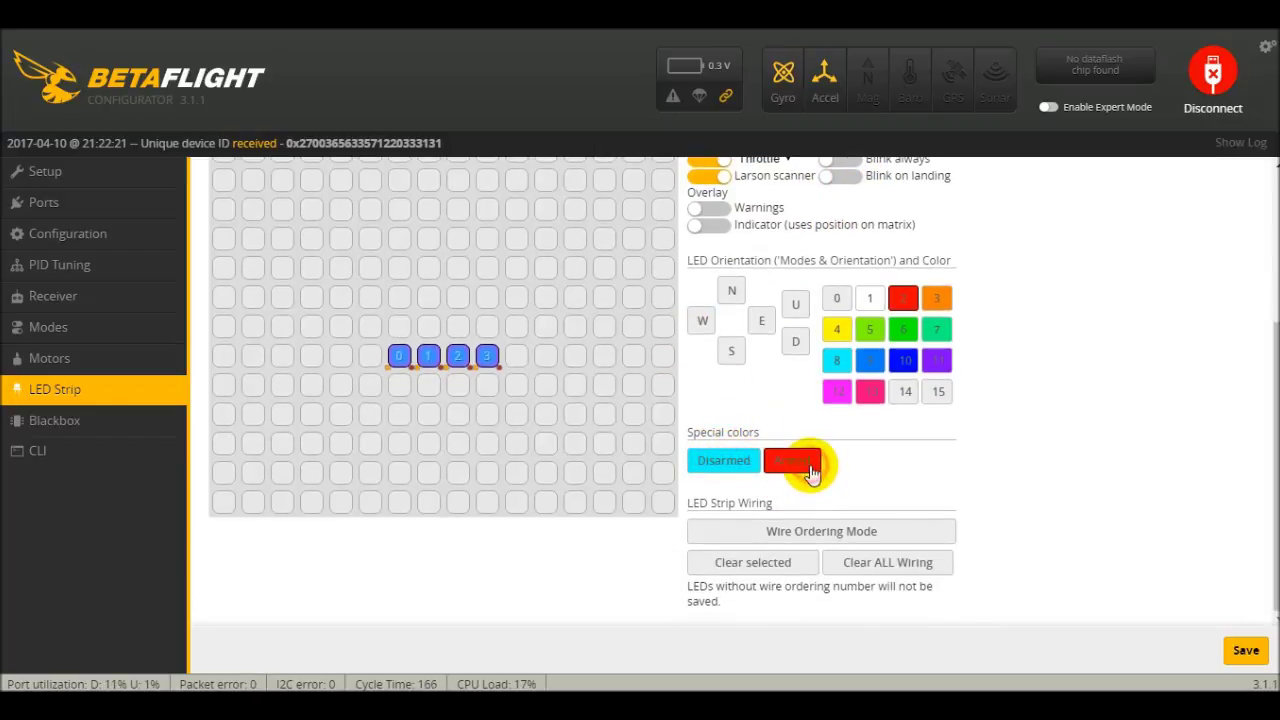
left_click(730, 463)
left_click(840, 364)
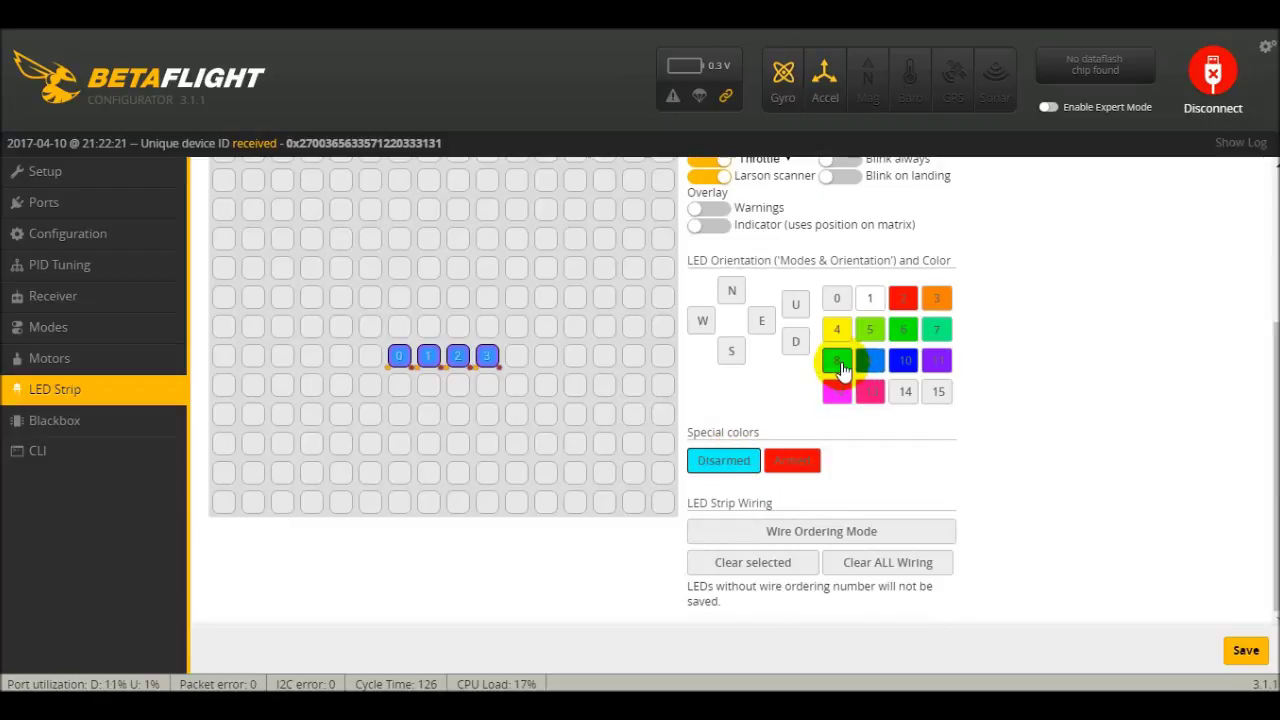
left_click(806, 456)
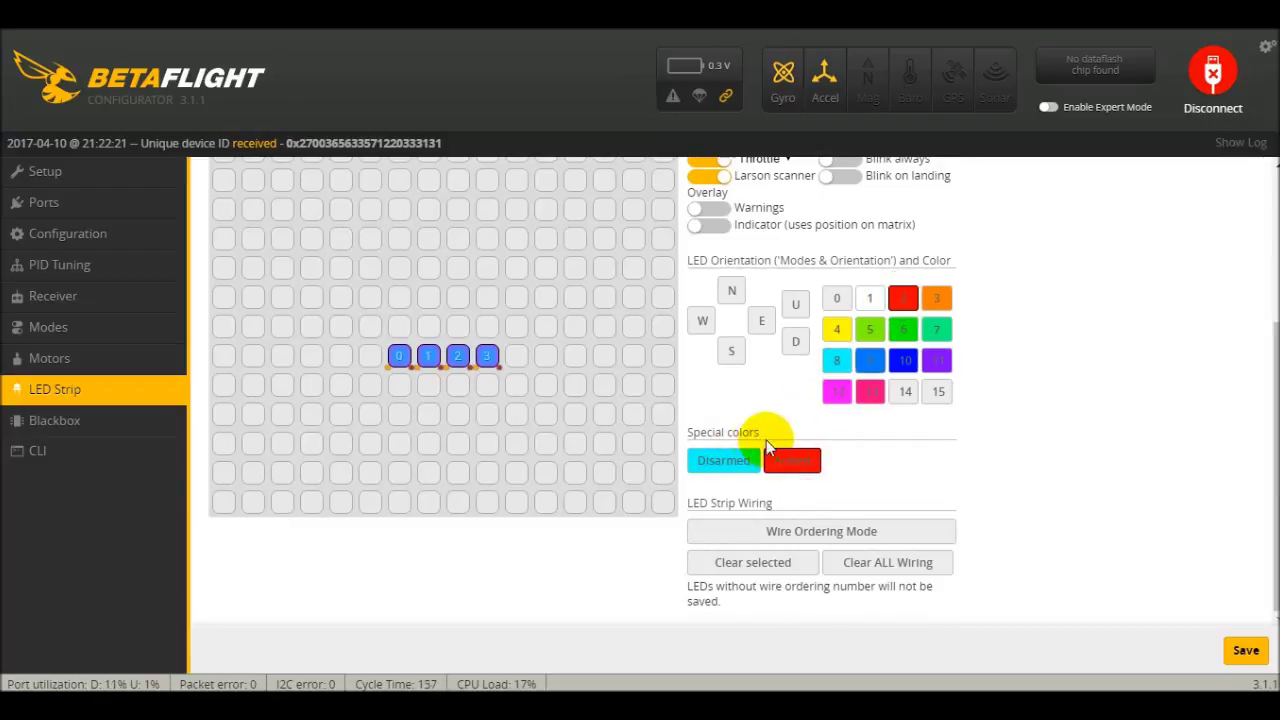
left_click(723, 460)
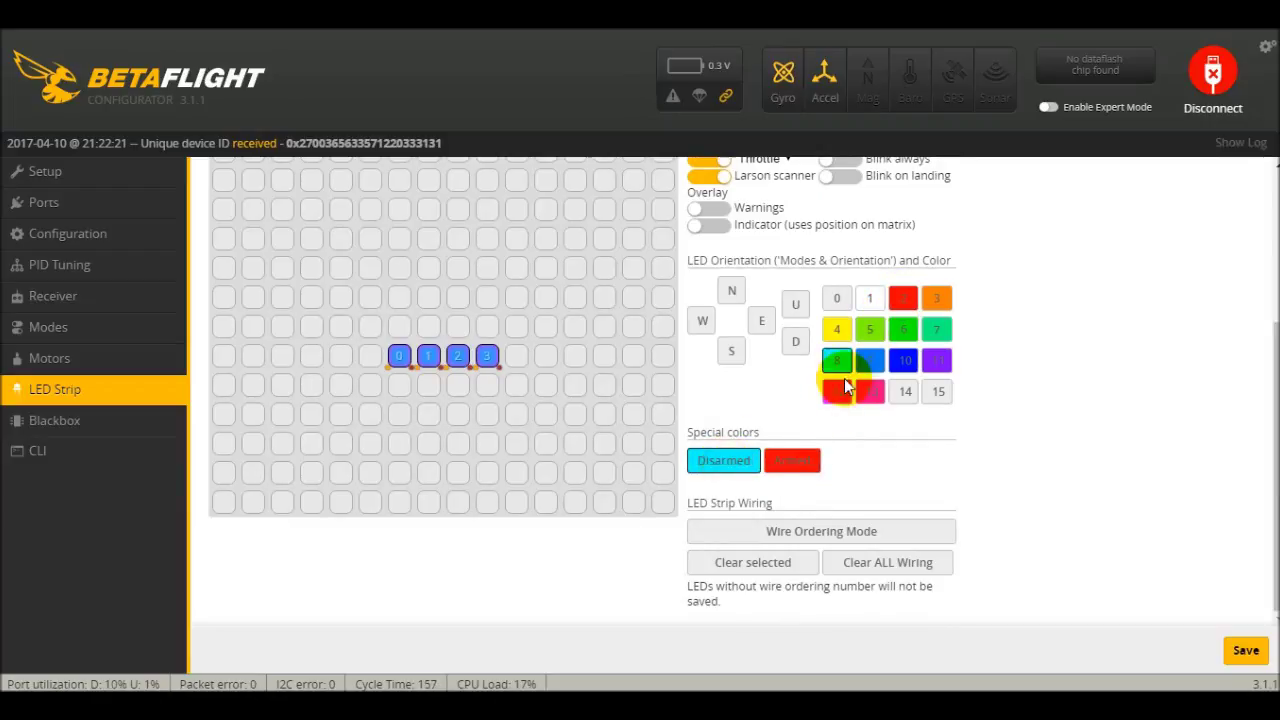
Try green color 6 for the Disarmed state and restore it to cyan color 8
left_click(900, 340)
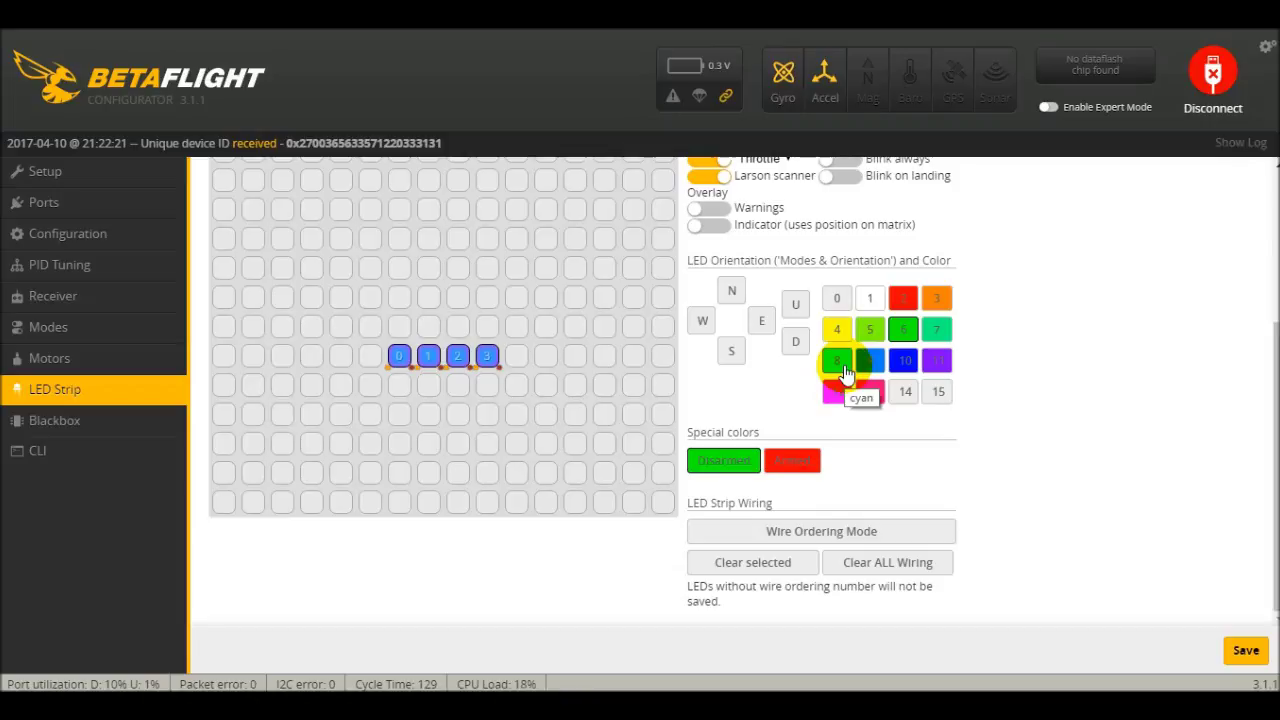
left_click(843, 368)
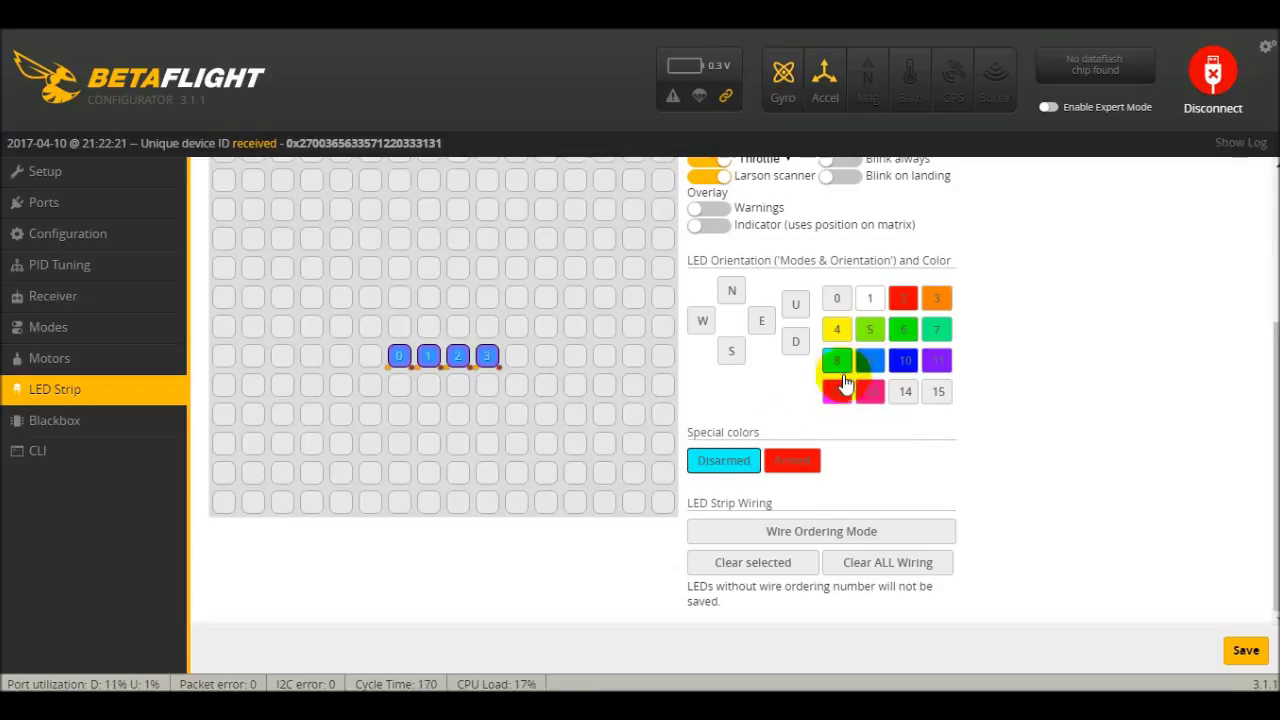
left_click(709, 470)
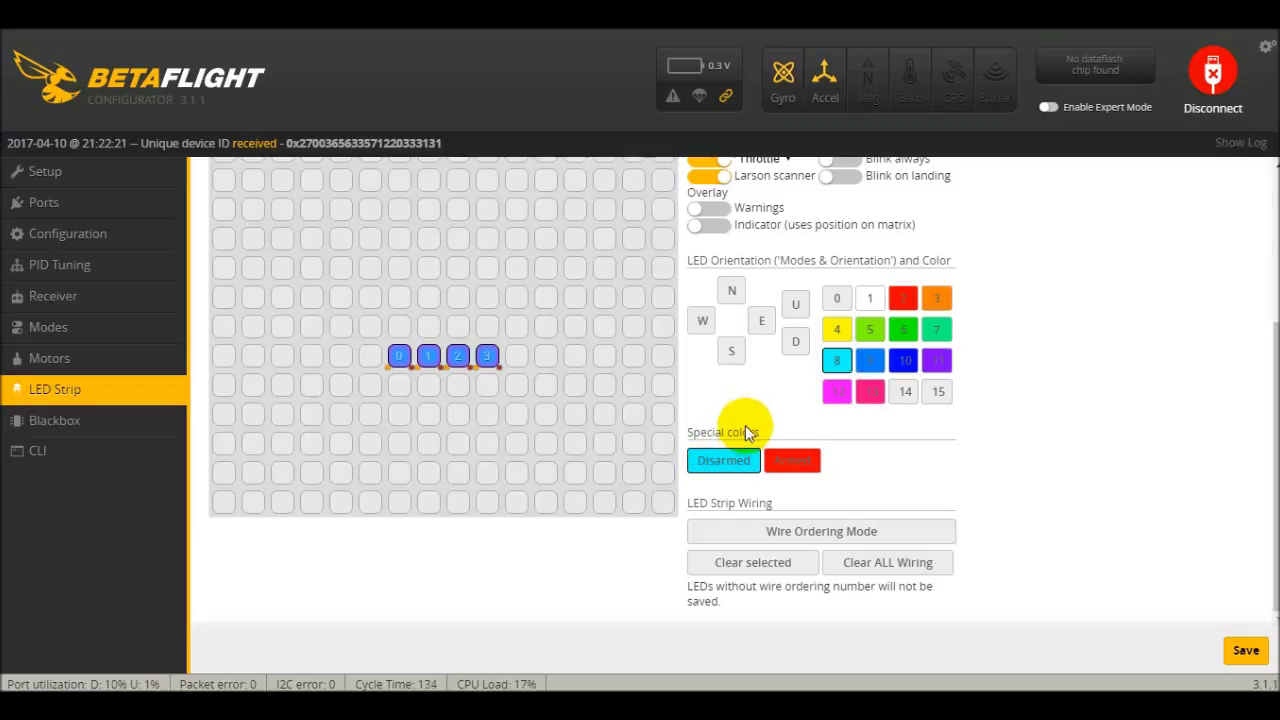
Save the Arm State configuration of the LED strip to the flight controller
scroll(759, 283, "up", 1)
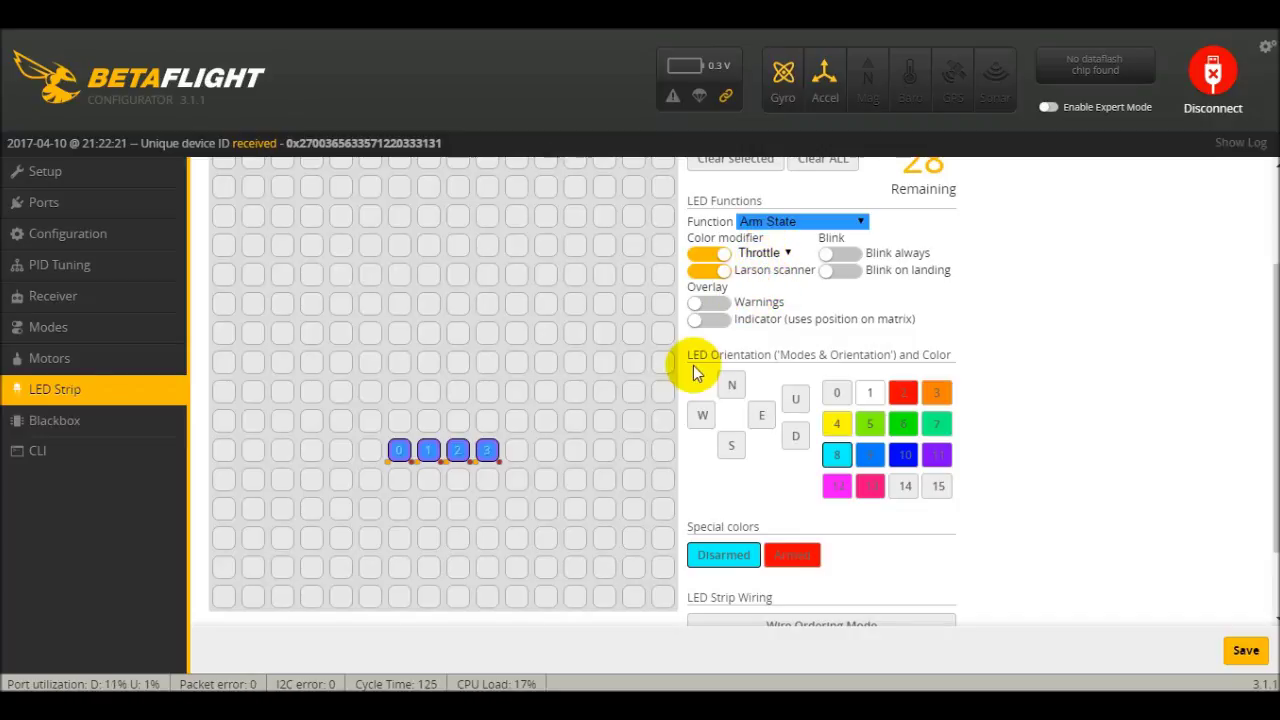
scroll(766, 429, "down", 1)
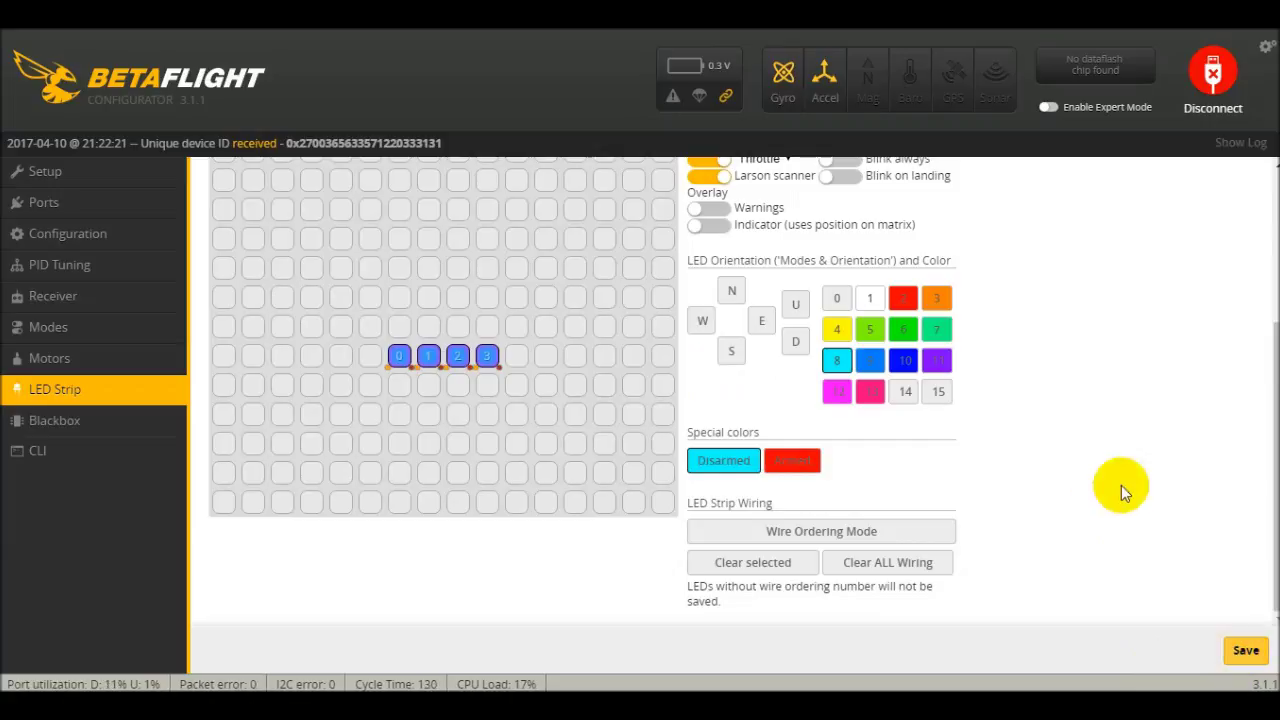
scroll(943, 557, "up", 1)
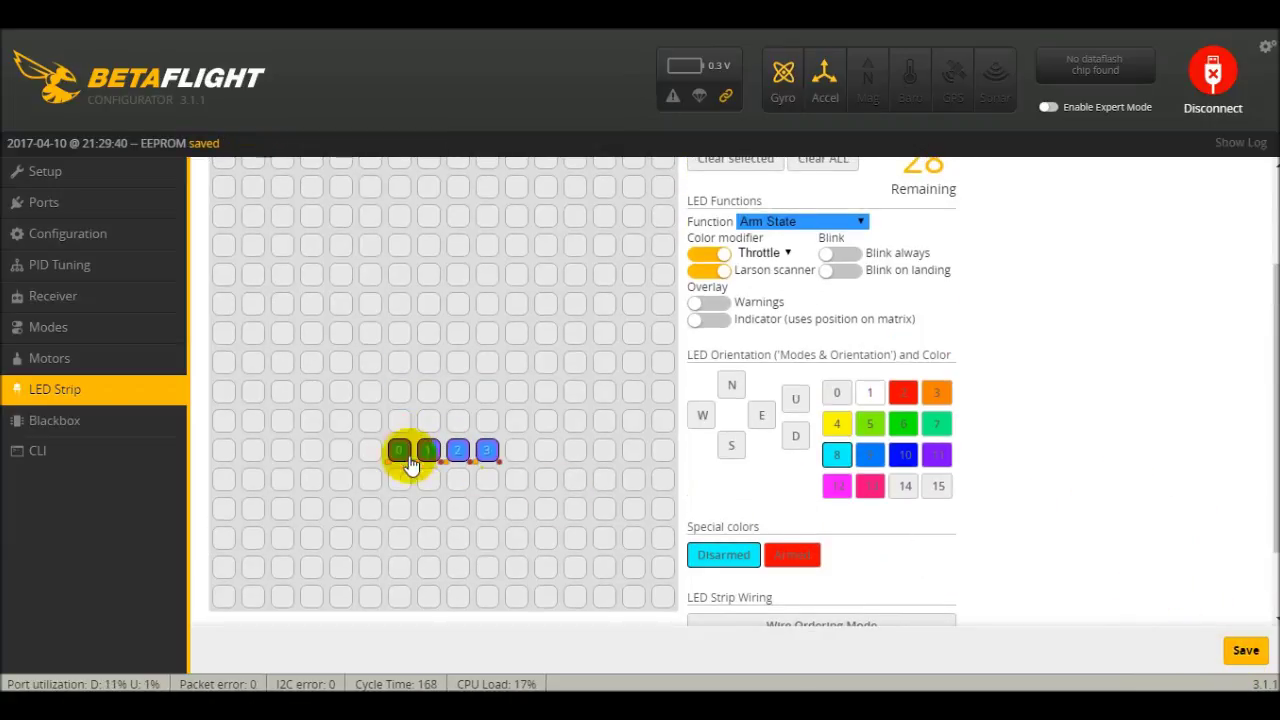
left_click(486, 460)
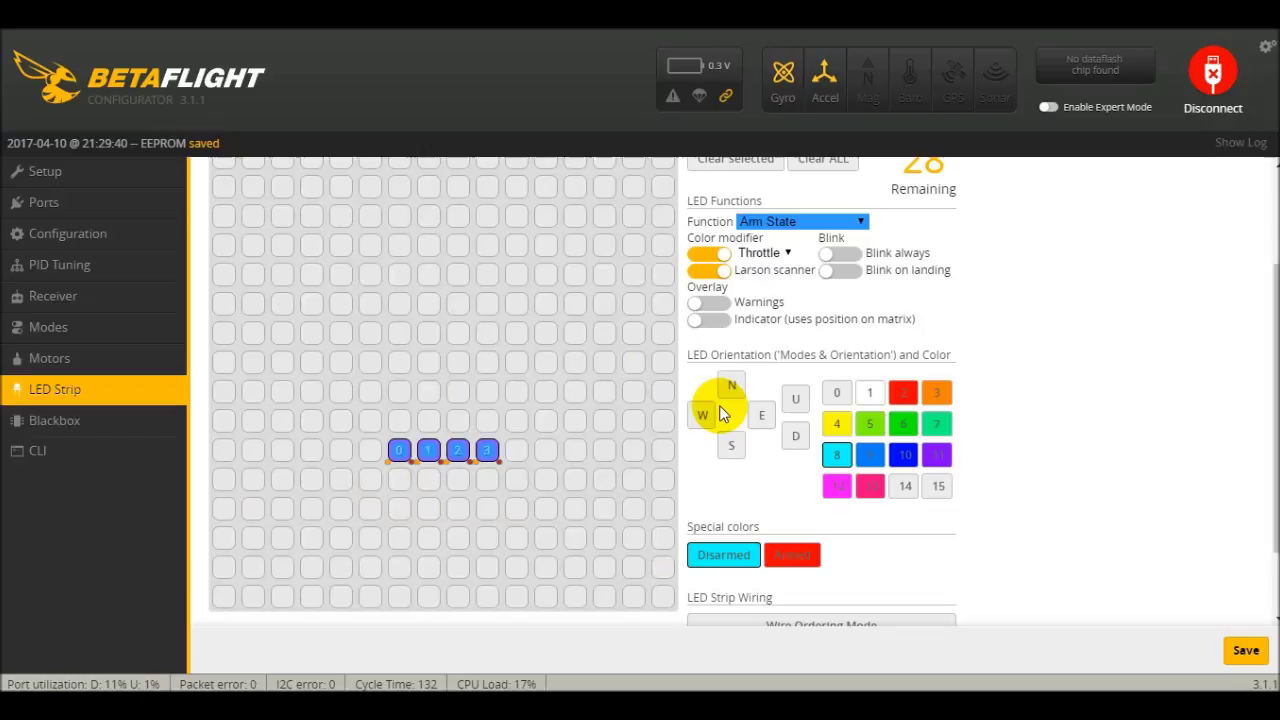
scroll(722, 413, "up", 2)
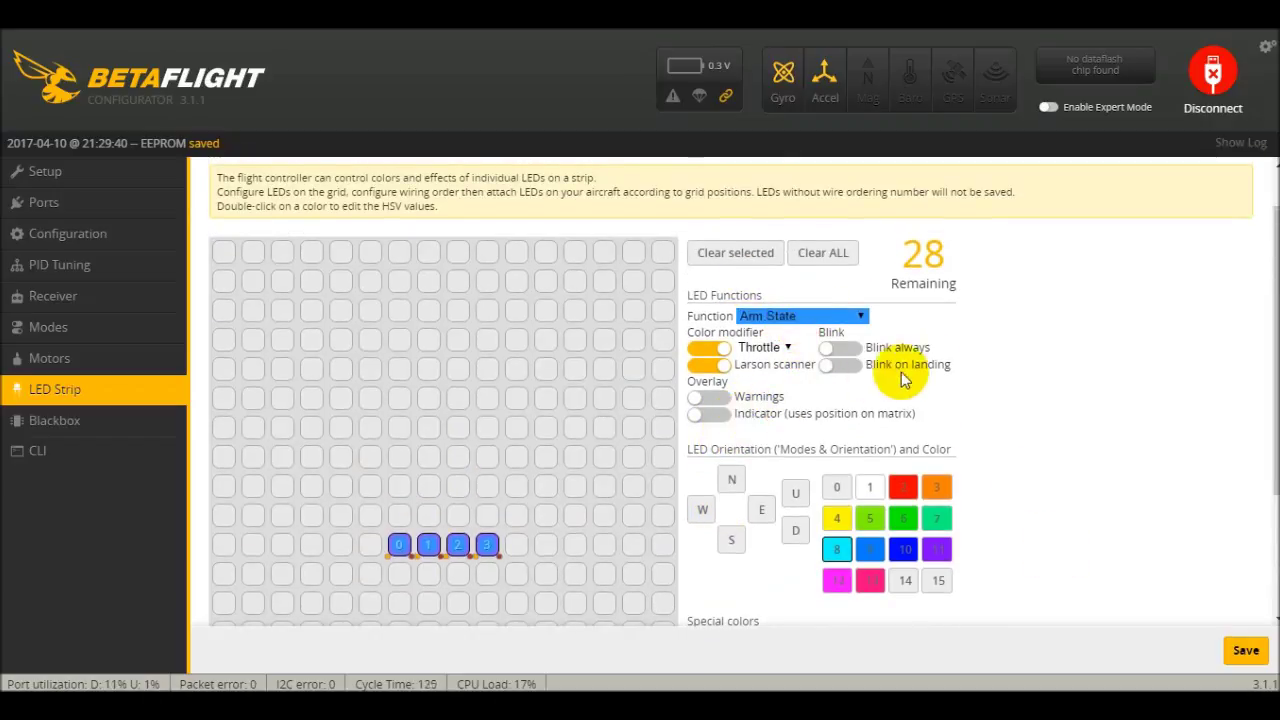
scroll(933, 363, "down", 2)
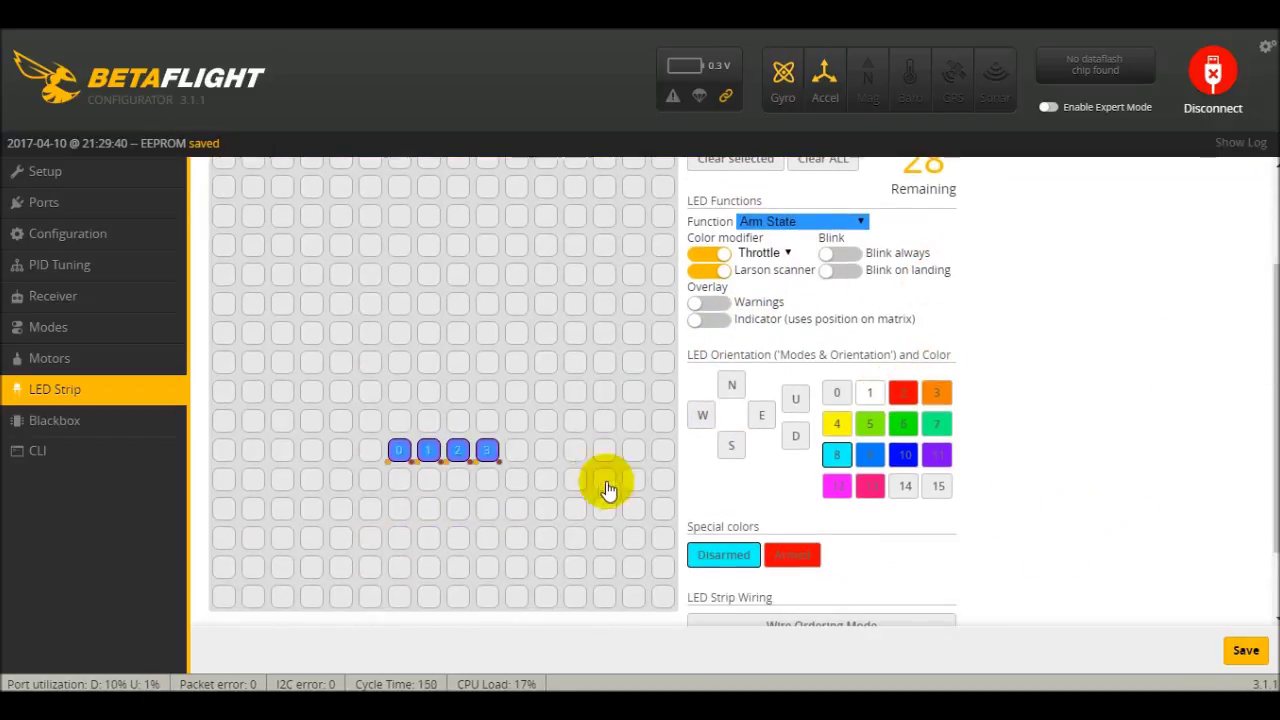
scroll(846, 512, "down", 2)
scroll(733, 495, "up", 1)
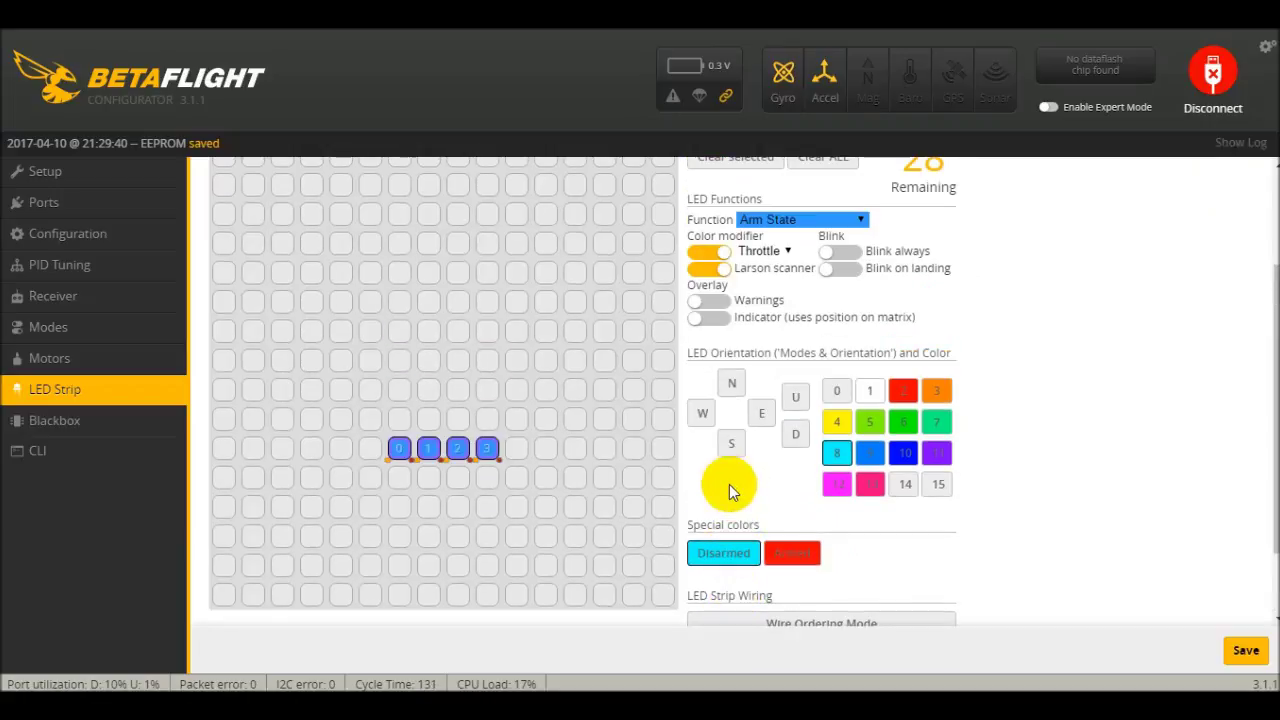
scroll(711, 459, "up", 1)
scroll(706, 466, "down", 1)
Reselect LEDs 0 to 3 on the grid and give them the S orientation
left_click(452, 481)
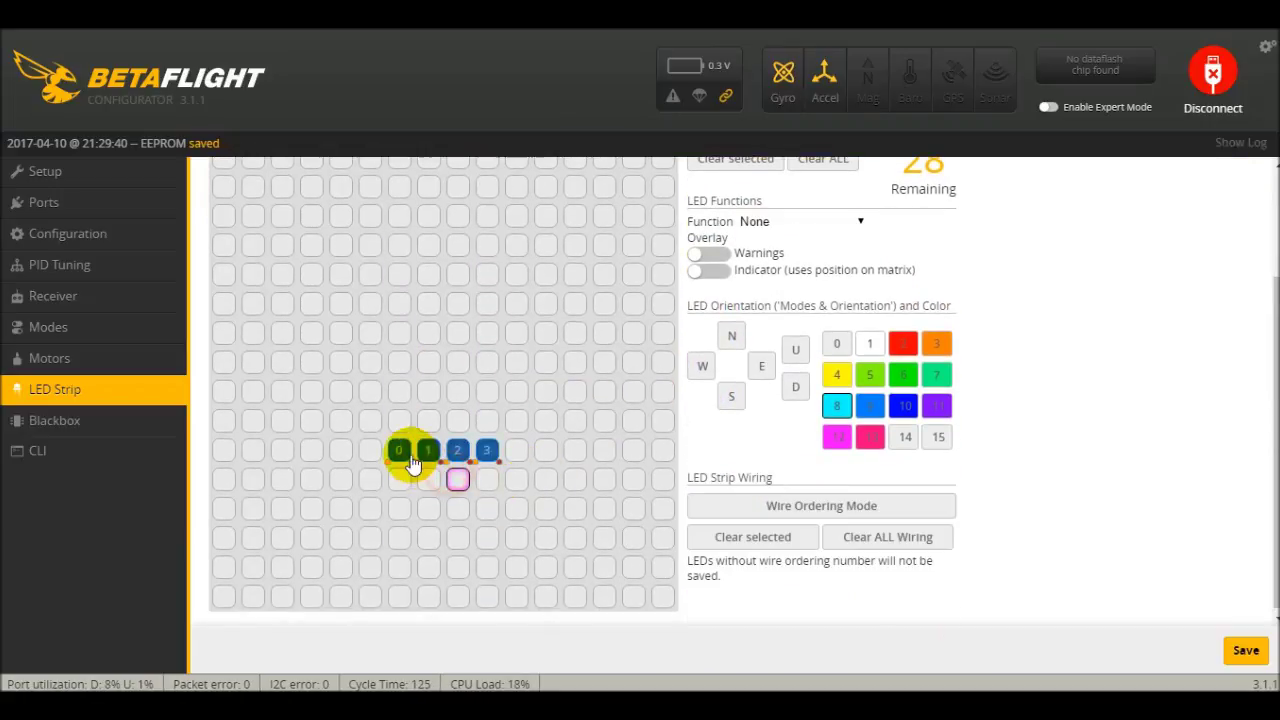
left_click_drag(405, 451, 488, 458)
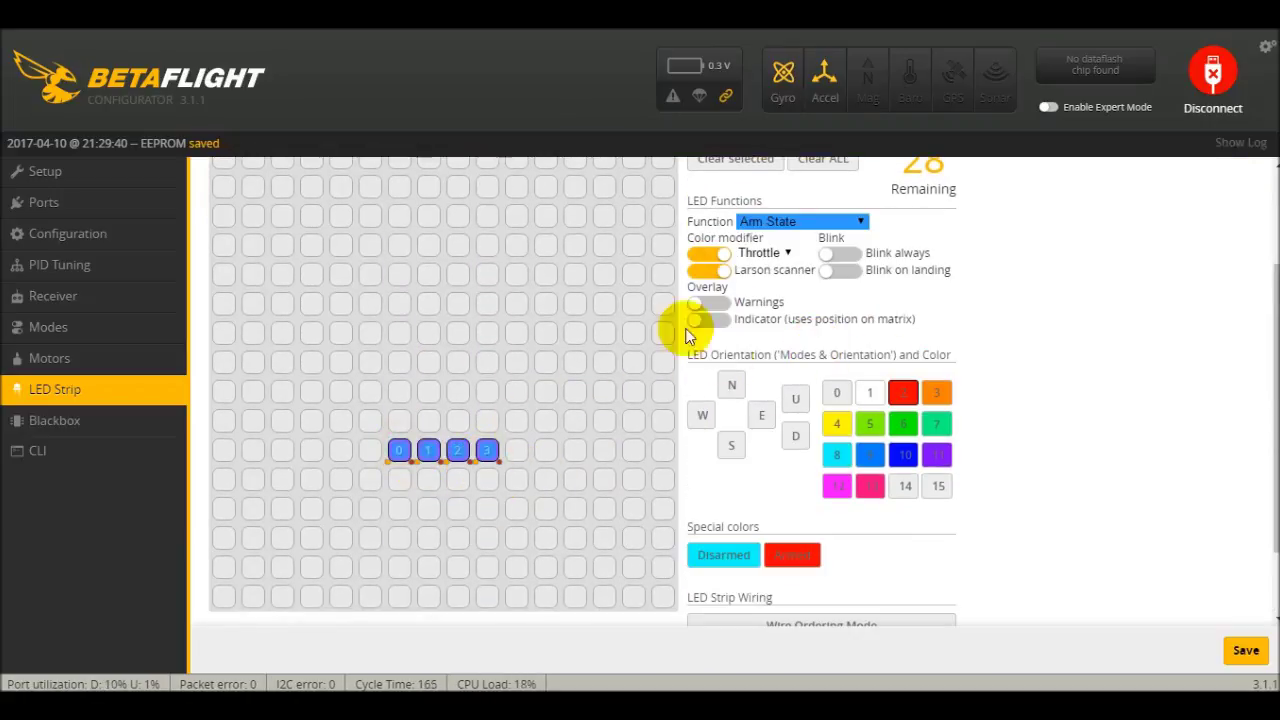
left_click(837, 392)
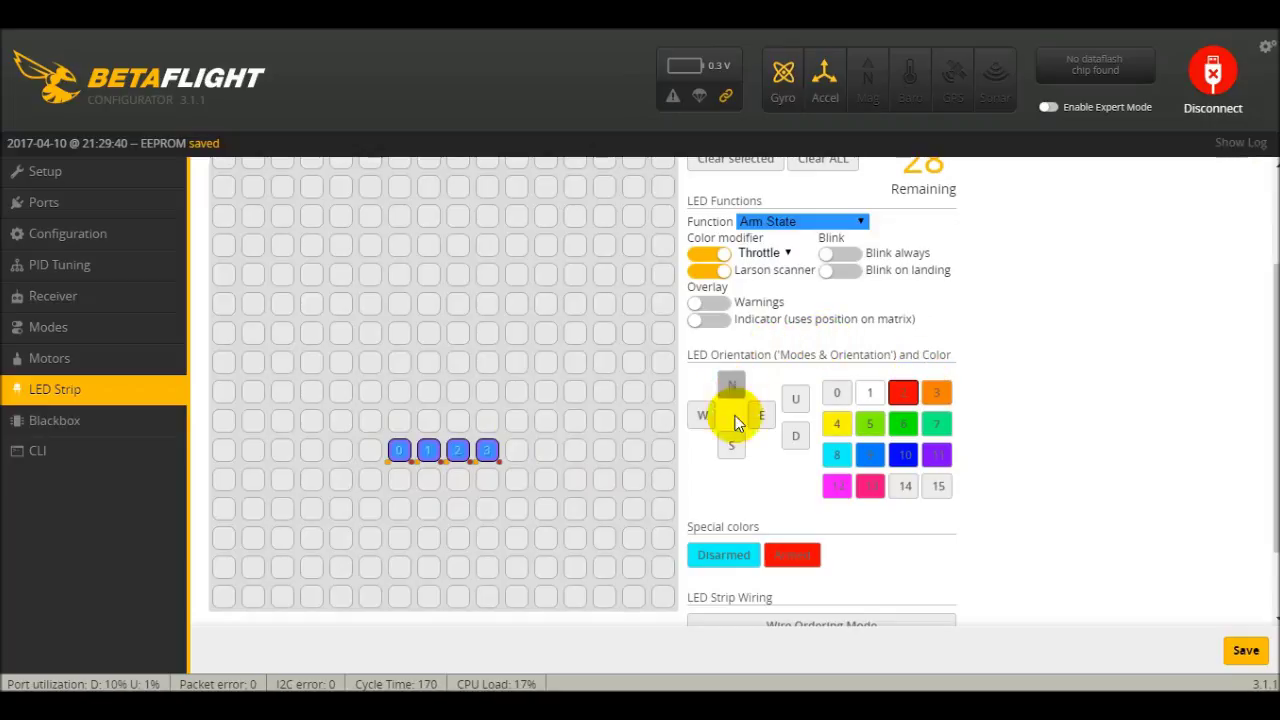
left_click(731, 447)
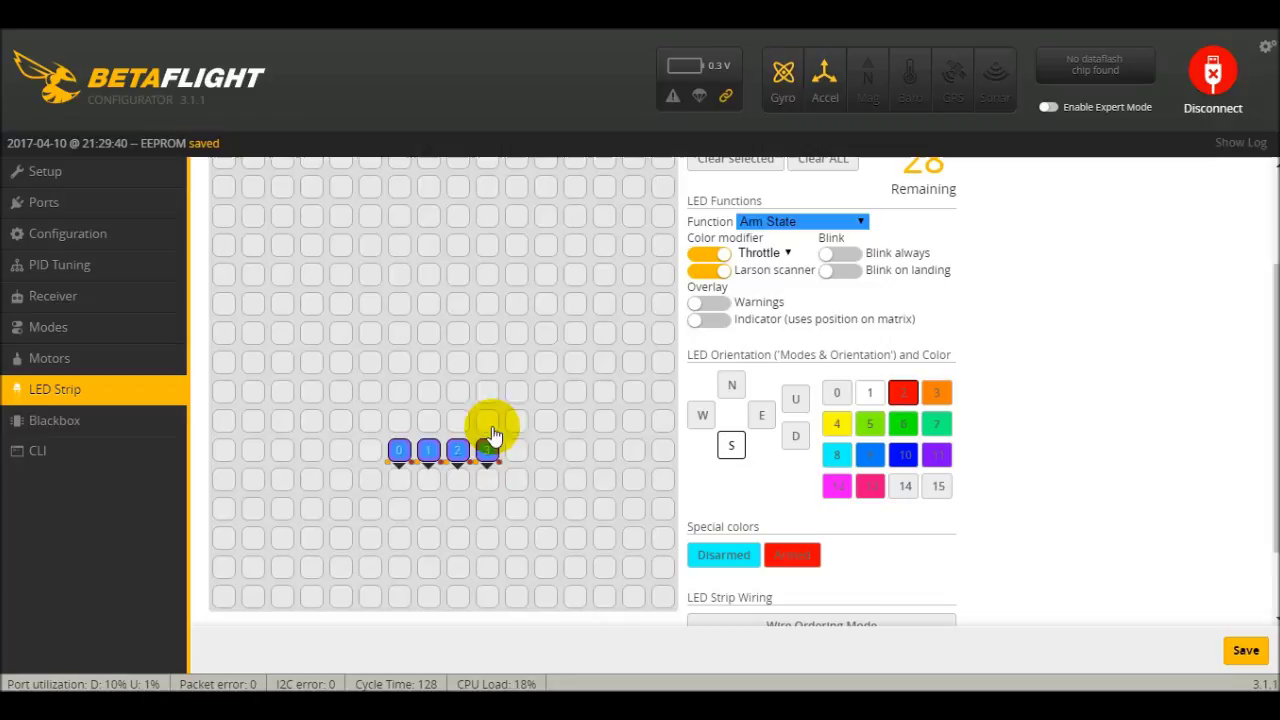
Try the D, U and E orientations on LEDs 0 to 3 and return to S only
left_click(796, 436)
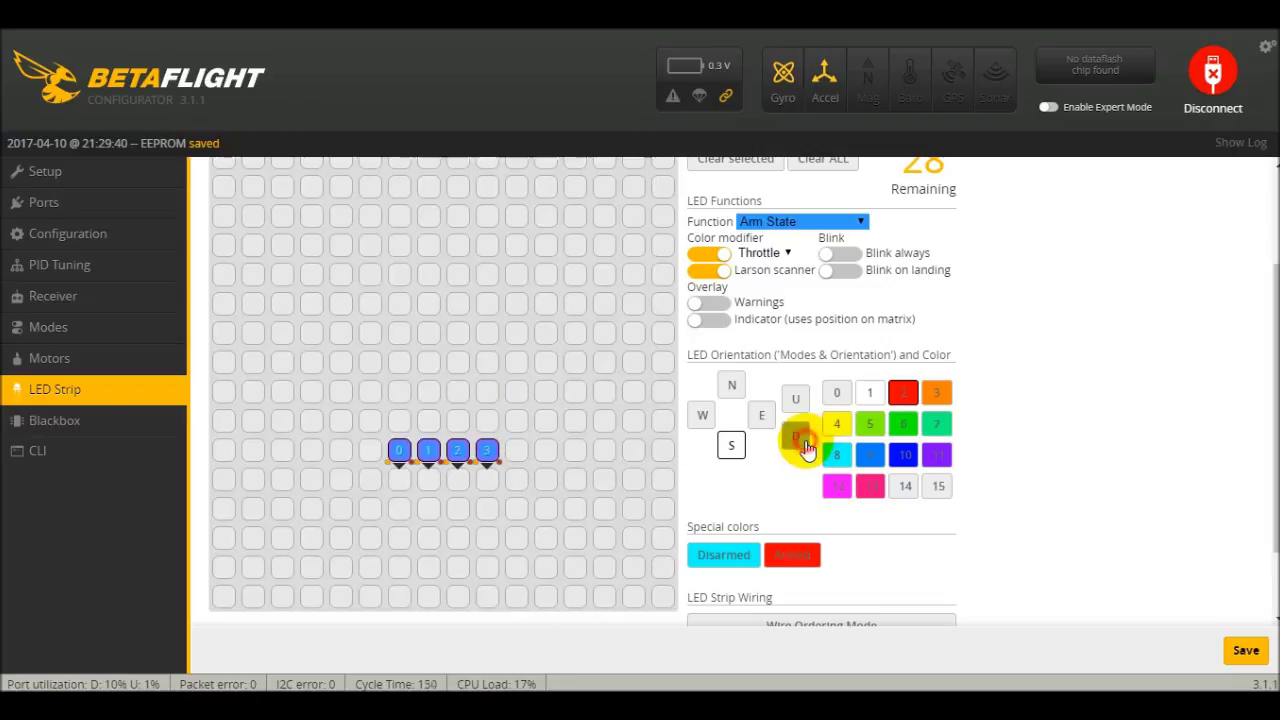
left_click(795, 398)
left_click(796, 436)
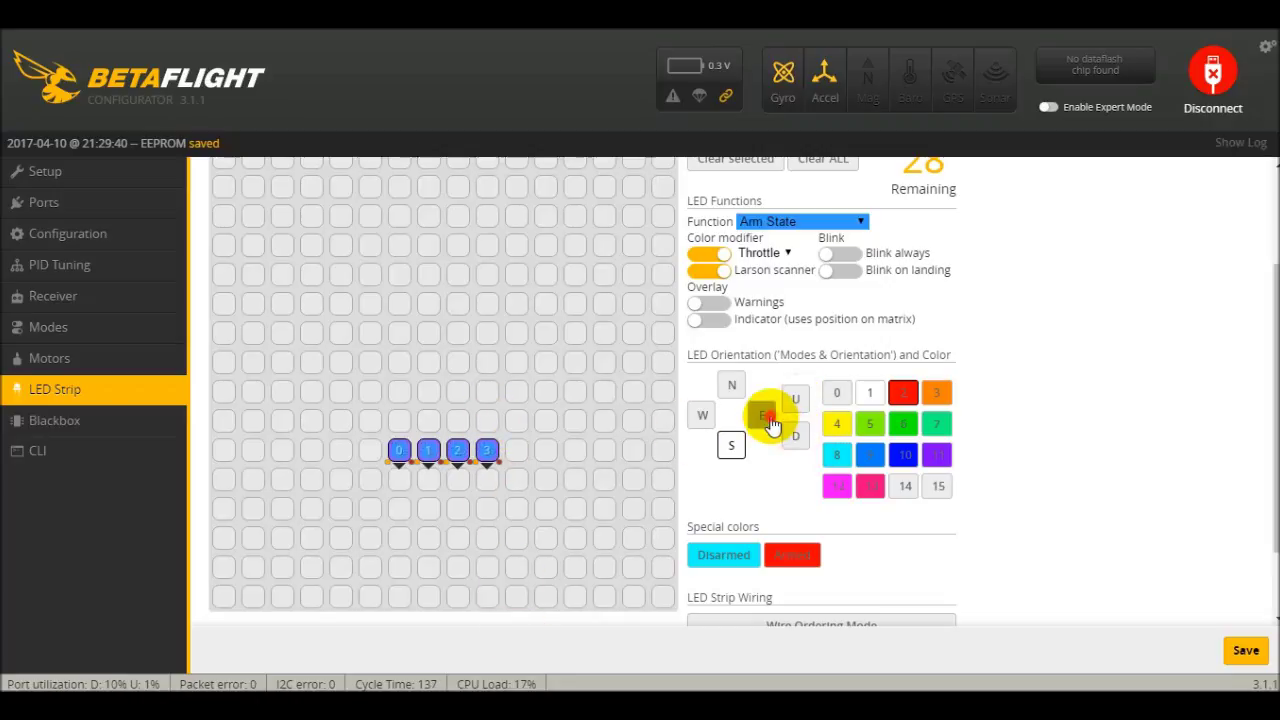
left_click(761, 415)
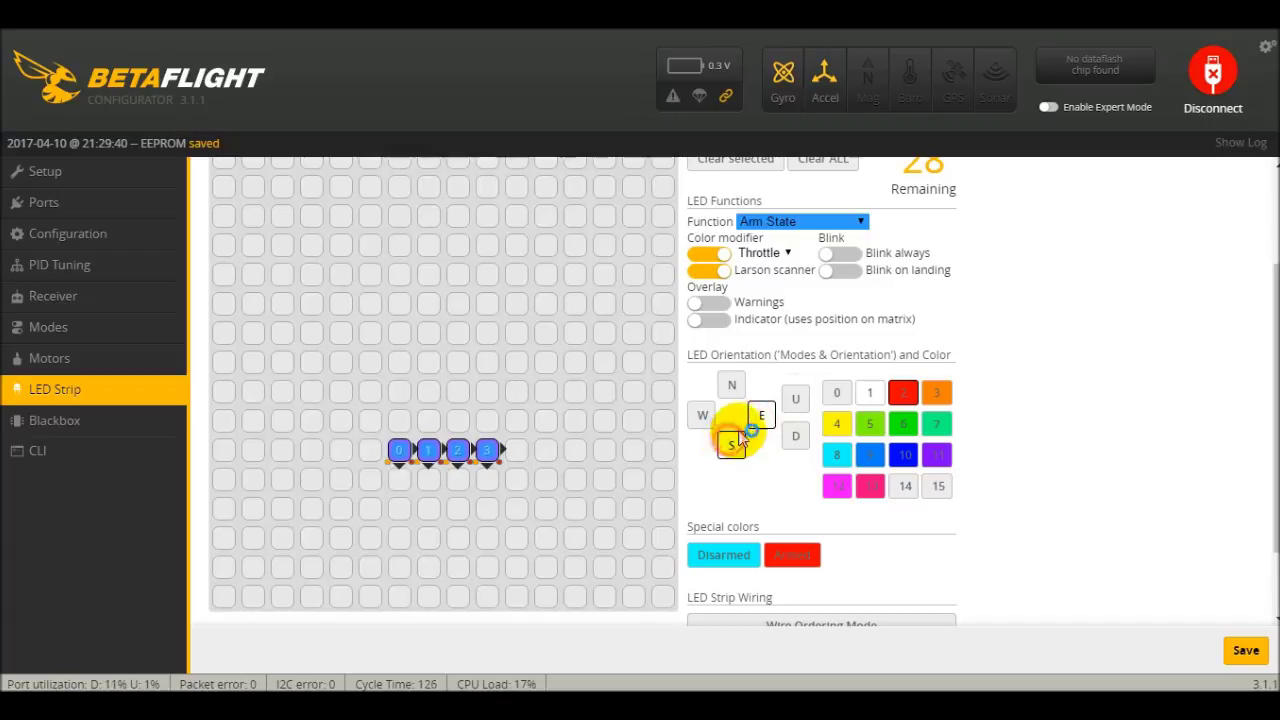
left_click(761, 415)
left_click(731, 446)
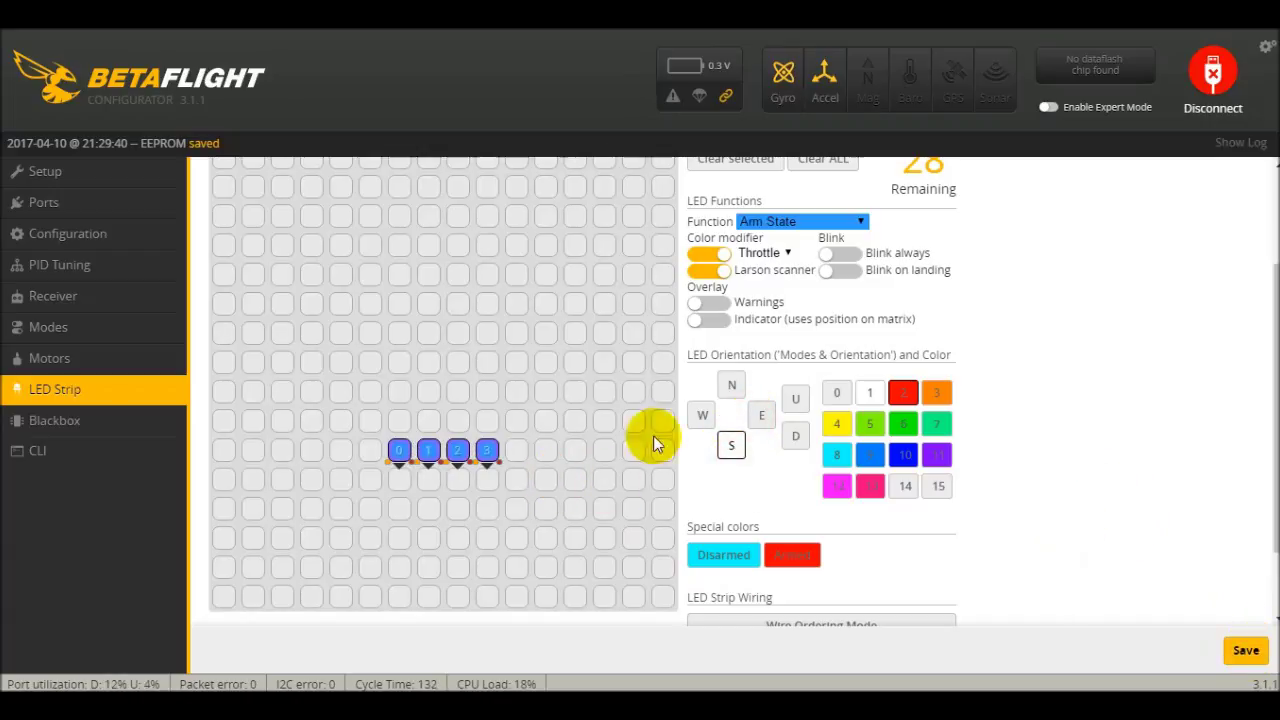
Save the LED strip configuration with the S orientation
scroll(1040, 430, "up", 1)
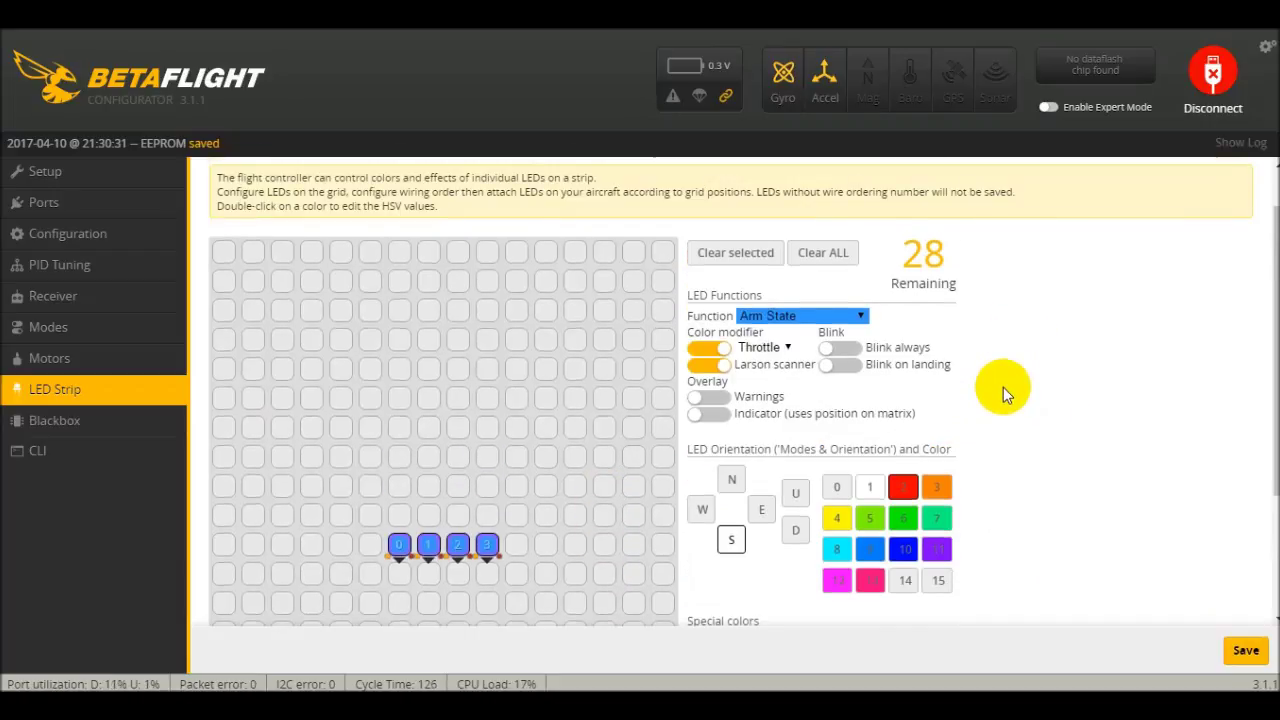
scroll(1003, 387, "down", 1)
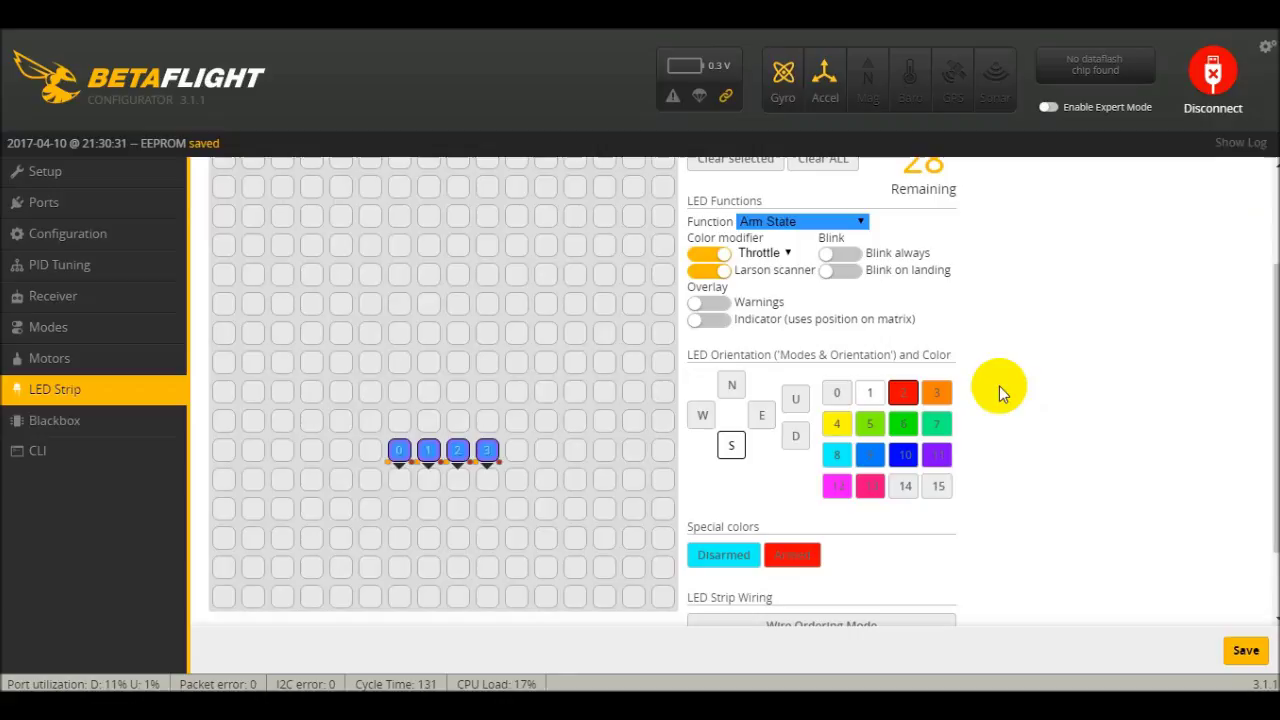